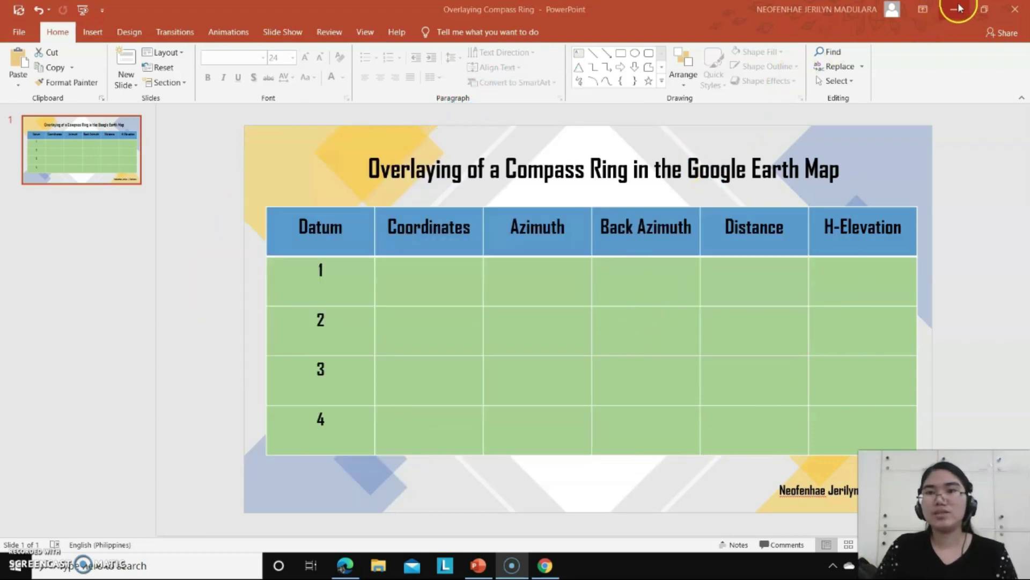
- Switch from PowerPoint to Google Earth Pro and dismiss the start-up tips
left_click(954, 9)
double_click(993, 91)
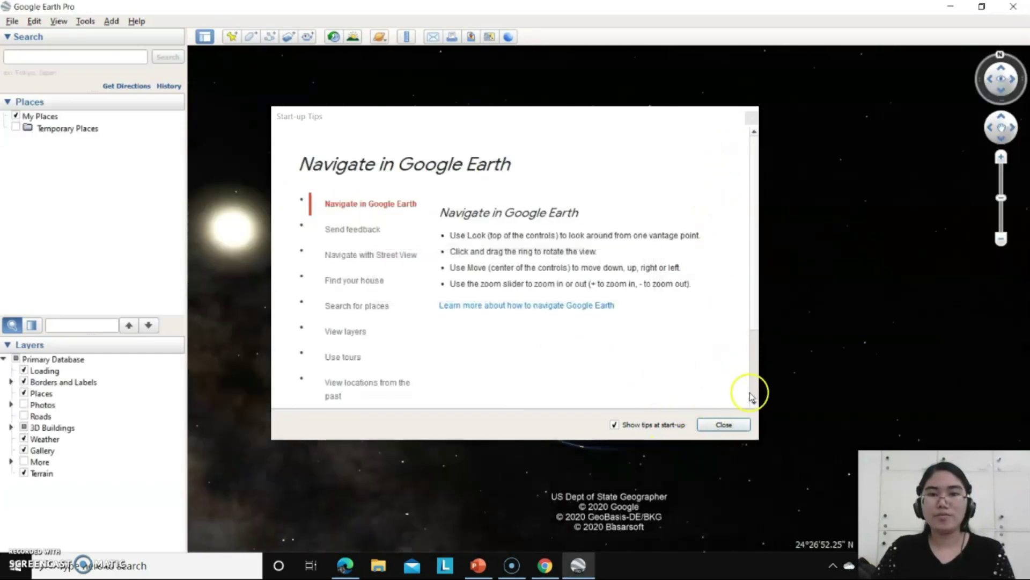
left_click(728, 425)
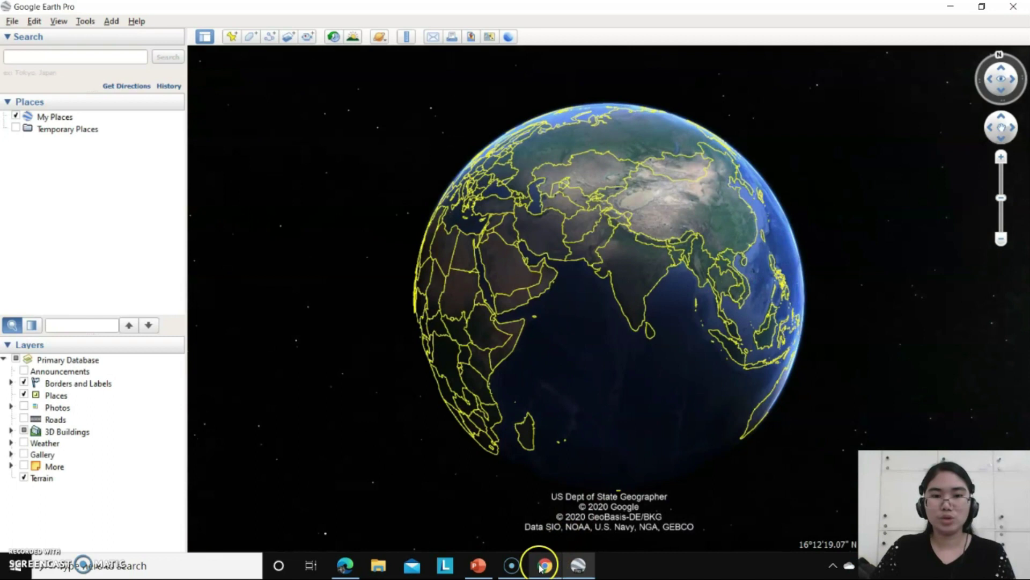
- Review the datum table on the PowerPoint slide and return to Google Earth Pro
mouse_move(546, 568)
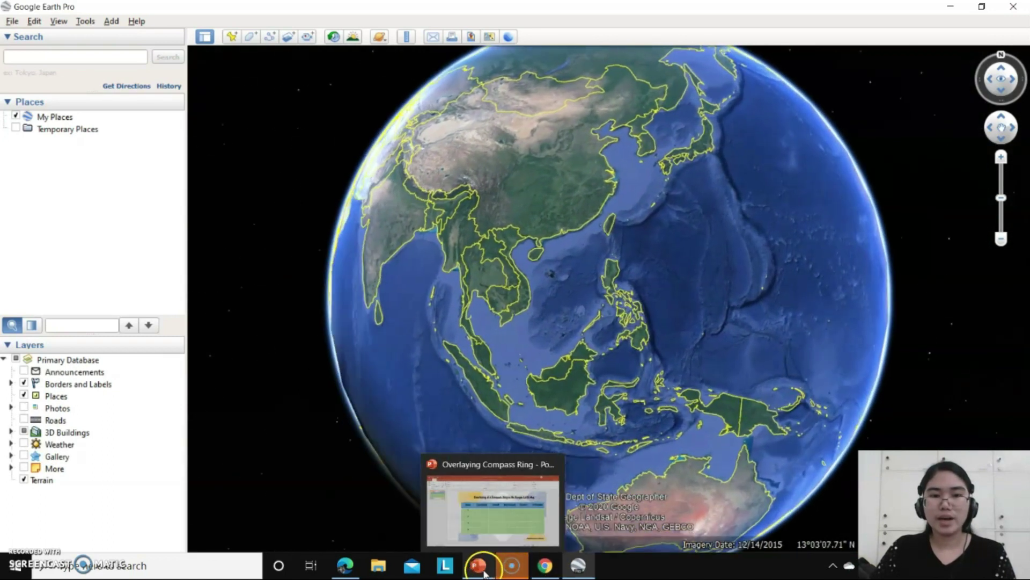
left_click(479, 566)
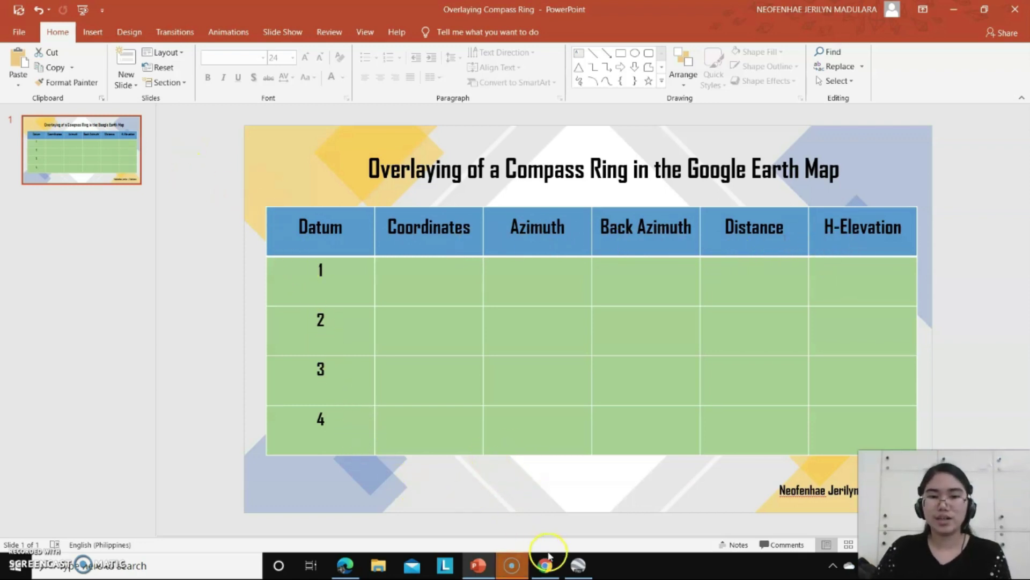
left_click(579, 565)
- Search the map for "UMTC AREALLNO" to fly to the University of Mindanao - Tagum campus
left_click(42, 55)
type("UMTC")
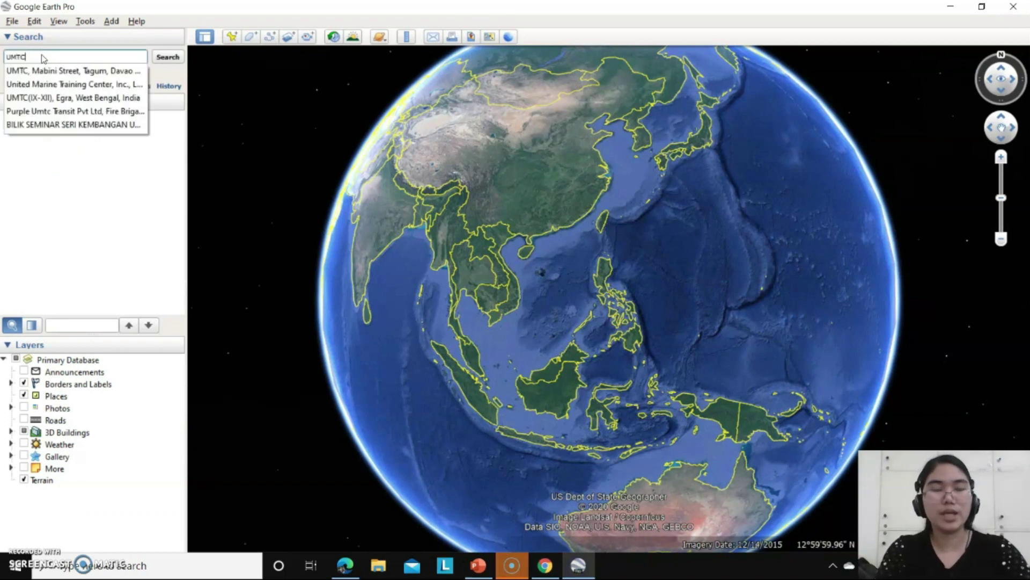
type(" AREALLNO")
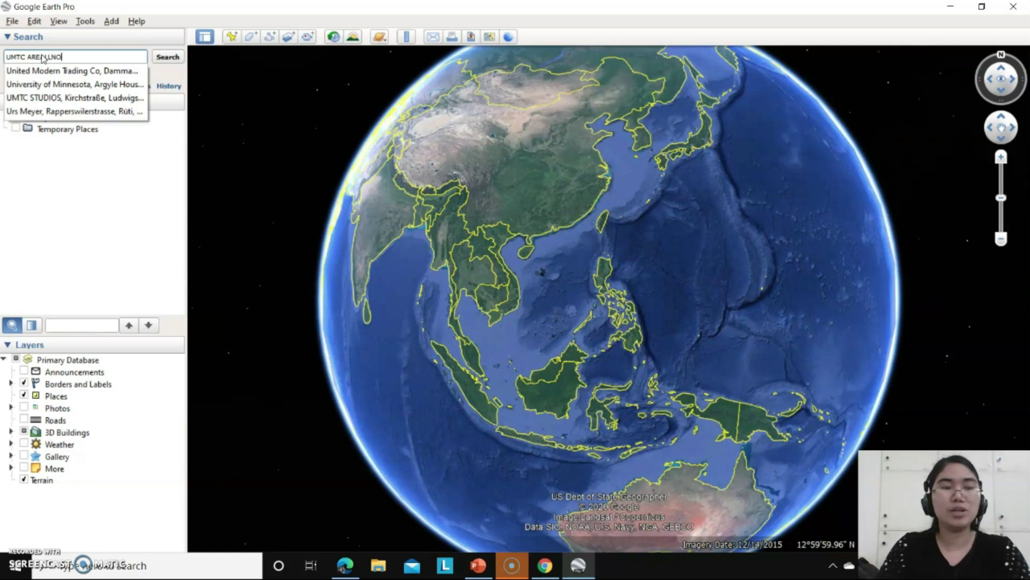
left_click(160, 58)
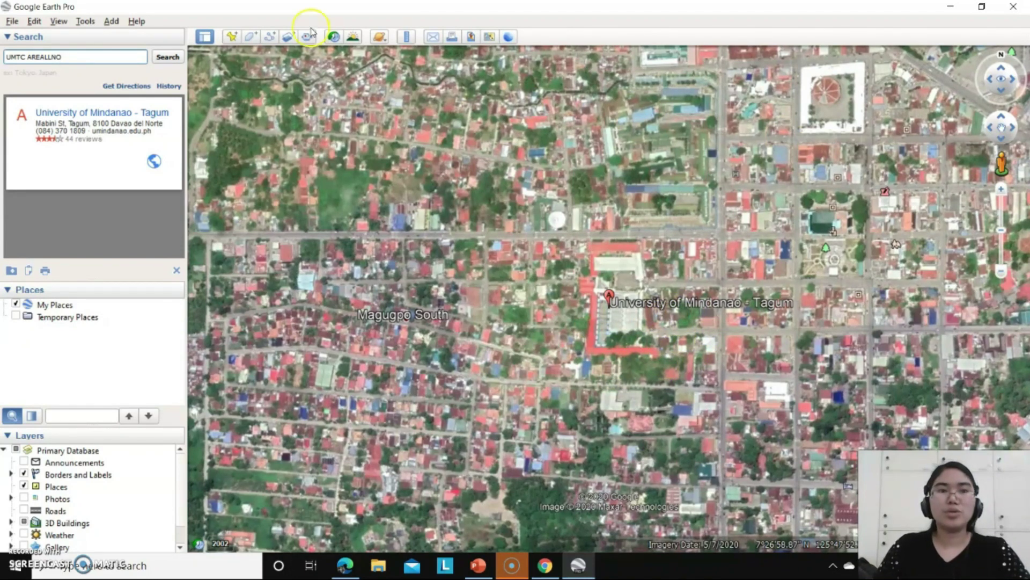
- Create a placemark named D1 with the white star icon and position it on the campus at 7°26'47.44"N, 125°48'3.21"E
left_click(232, 38)
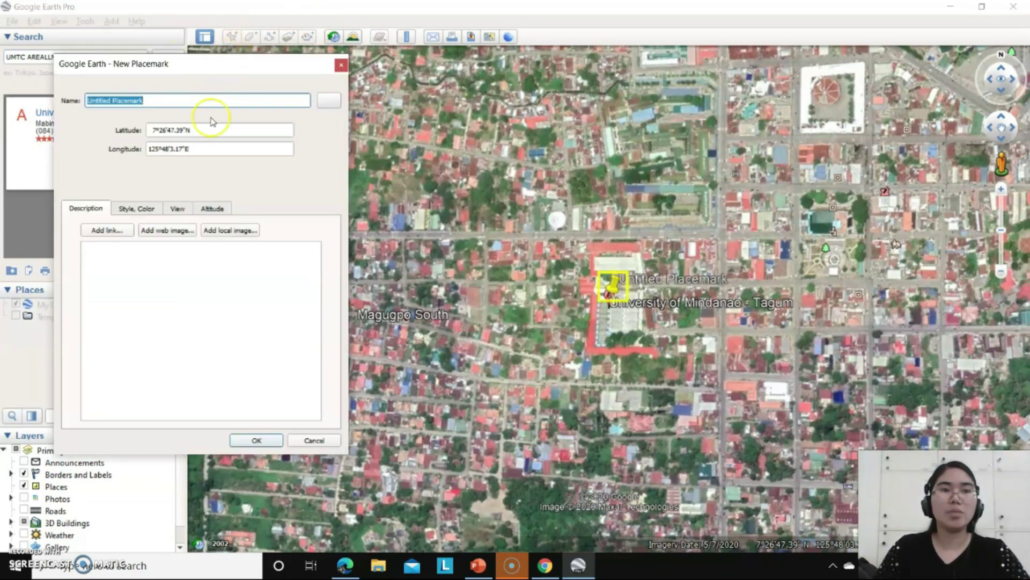
key("BackSpace")
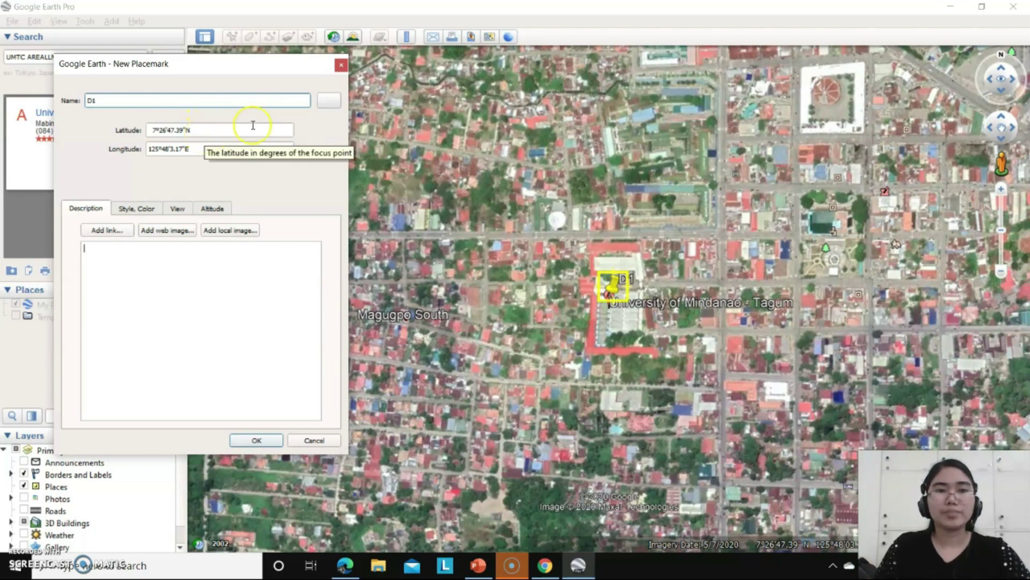
left_click(328, 101)
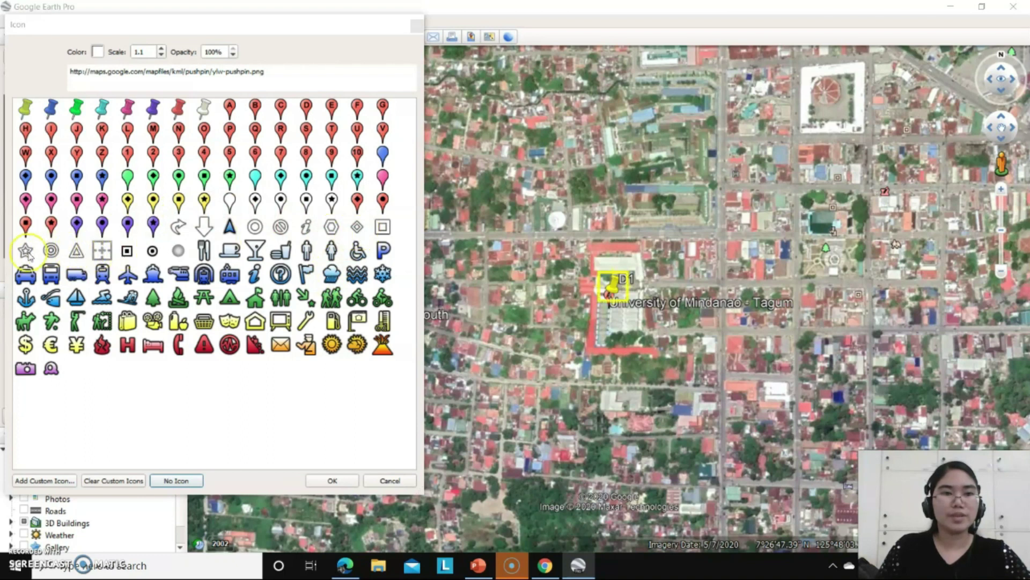
left_click(25, 250)
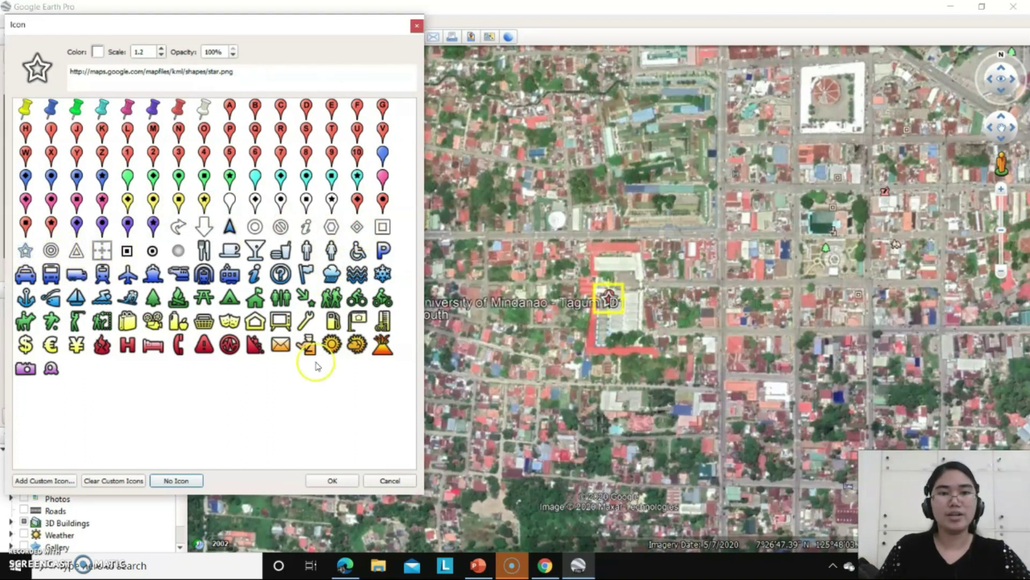
left_click(347, 481)
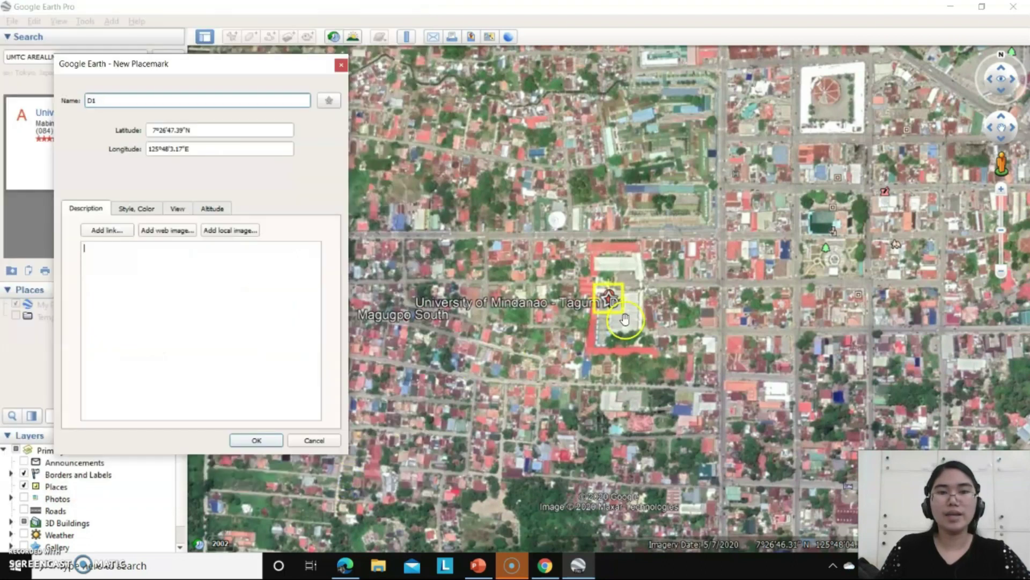
mouse_move(615, 304)
left_mouse_down()
mouse_move(610, 296)
mouse_move(614, 312)
left_mouse_up()
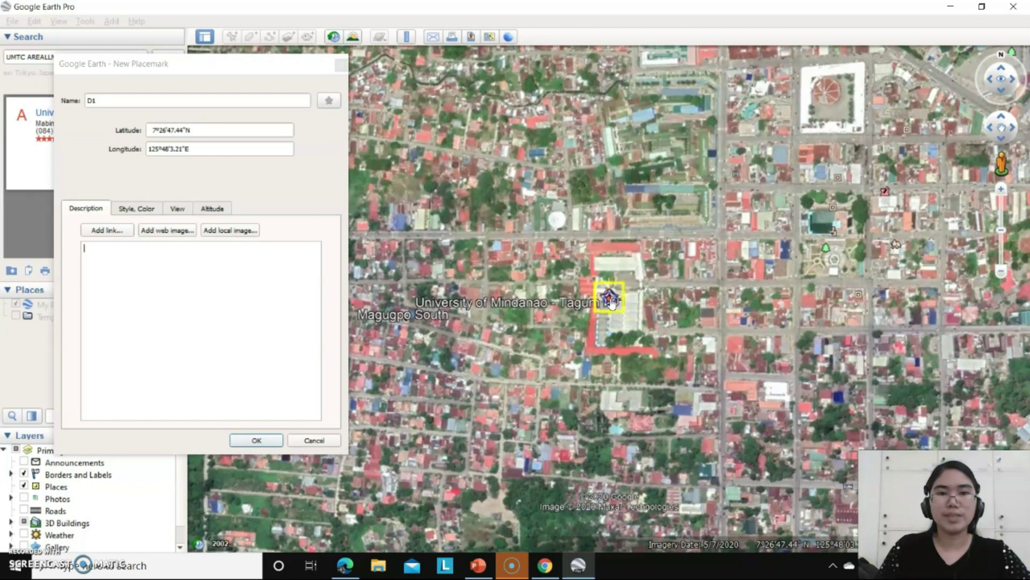
left_click(97, 243)
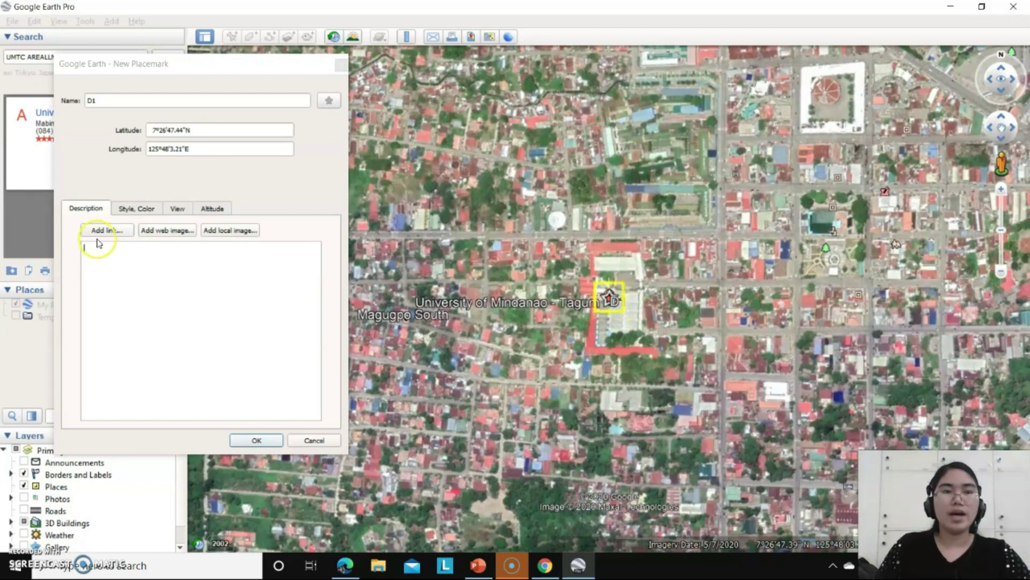
- Copy placemark D1's latitude into the Coordinates cell of the Datum 1 row in the PowerPoint table
left_click(196, 131)
left_click_drag(197, 130, 148, 129)
key("ctrl+c")
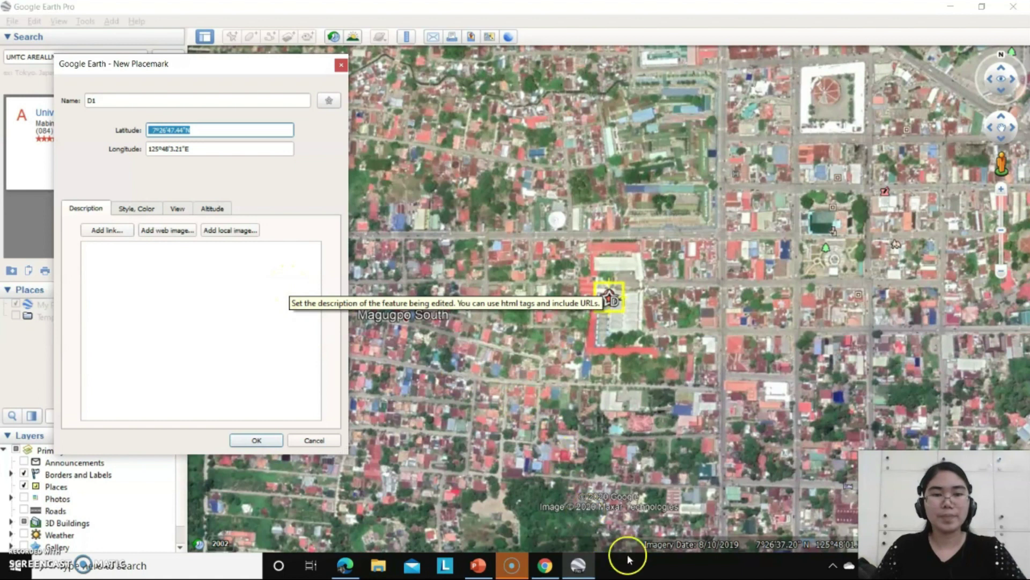
left_click(475, 567)
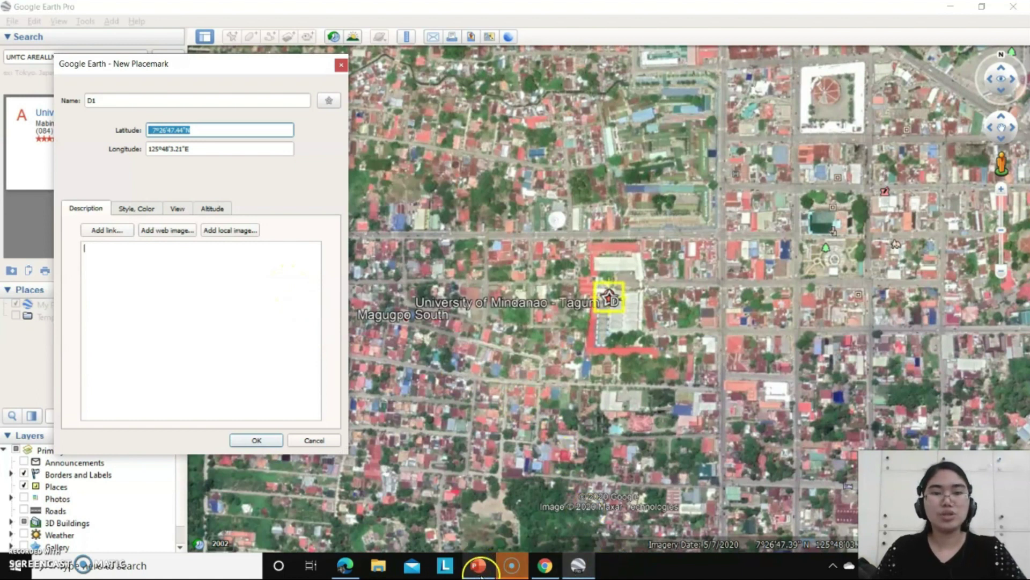
left_click(479, 510)
left_click(429, 269)
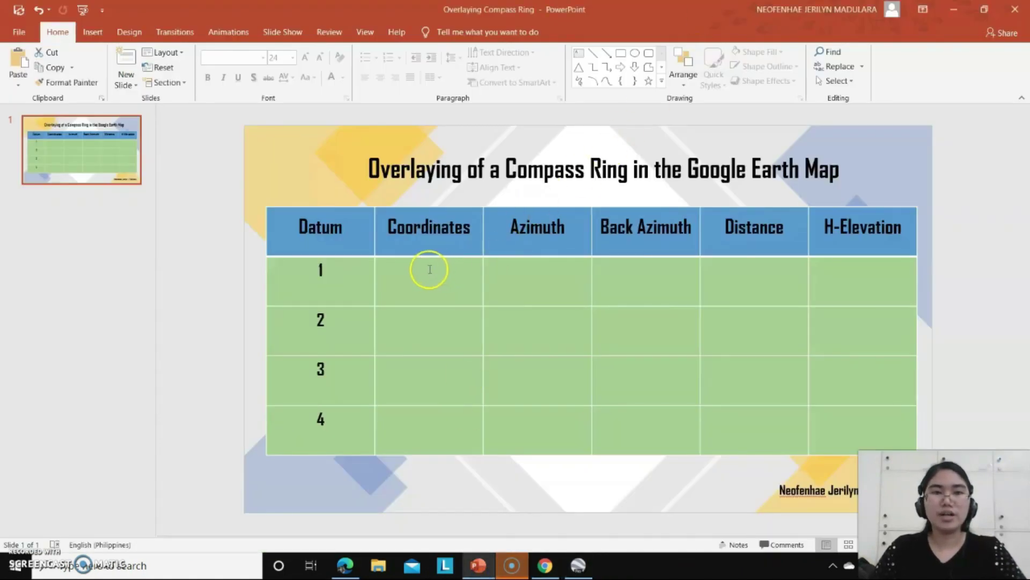
key("ctrl+v")
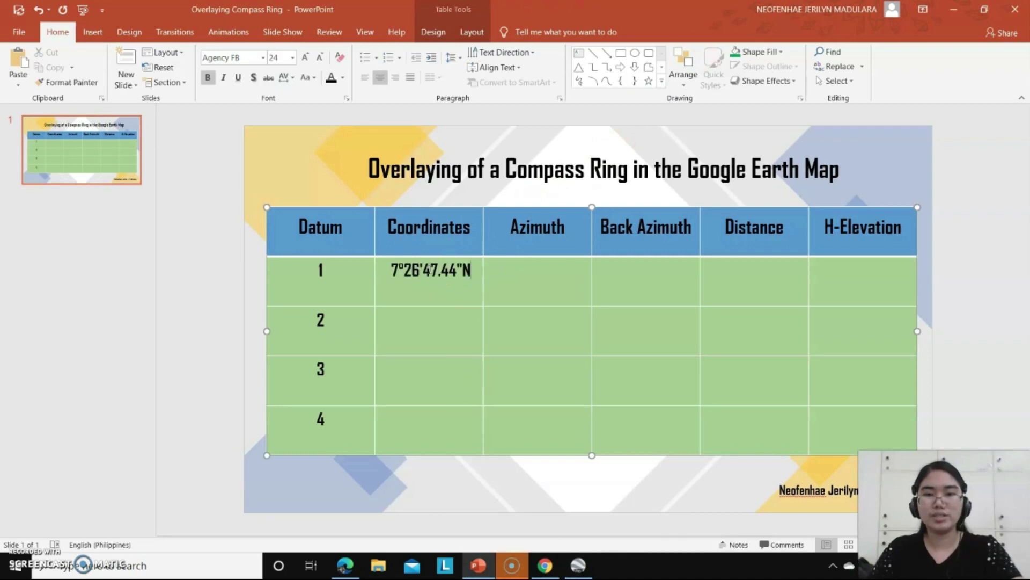
- Copy placemark D1's longitude from Google Earth Pro into the same Coordinates cell, below the latitude in PowerPoint
left_click(577, 564)
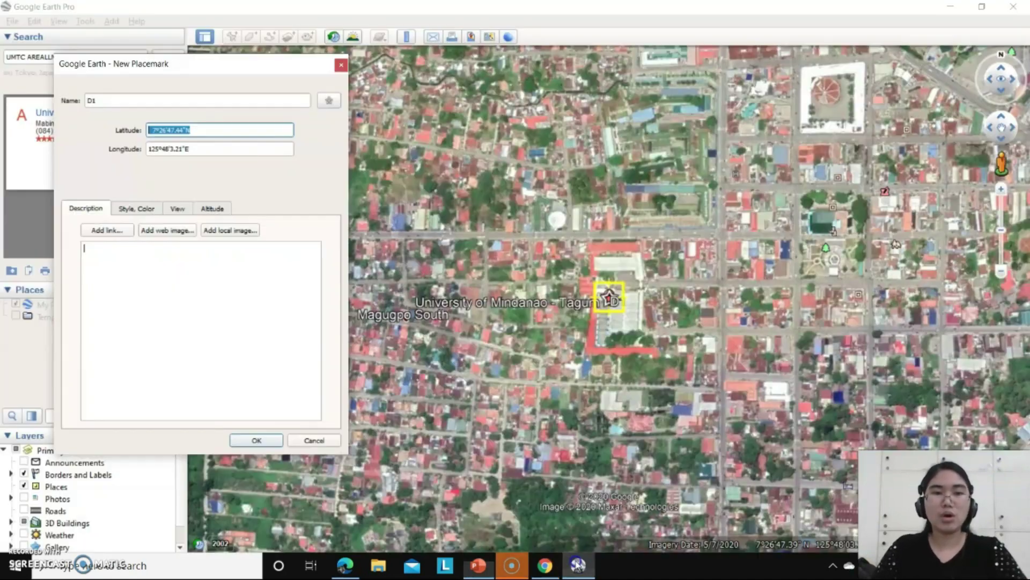
left_click(182, 147)
key("ctrl+a")
key("ctrl+c")
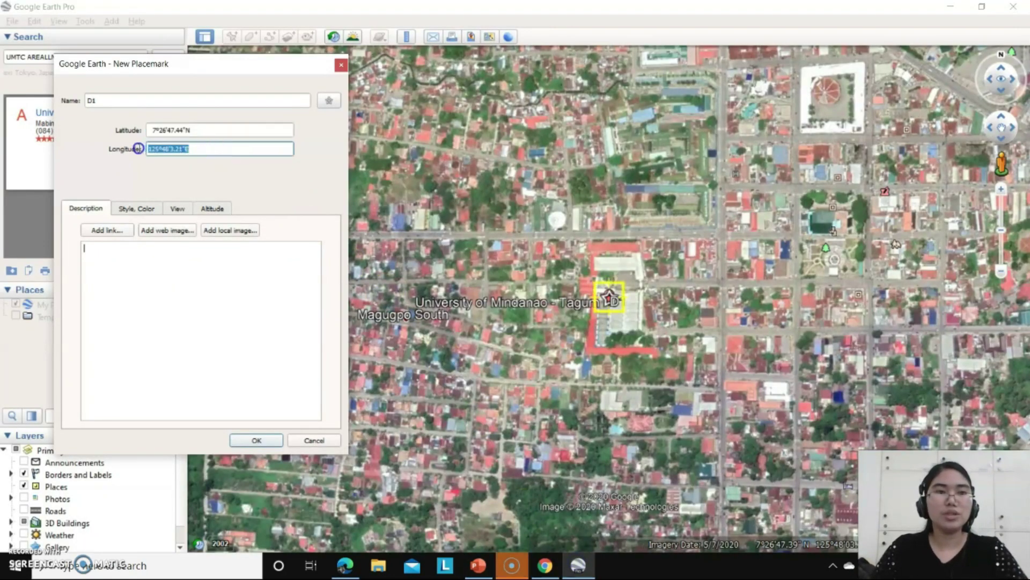
left_click(478, 564)
key("ctrl+v")
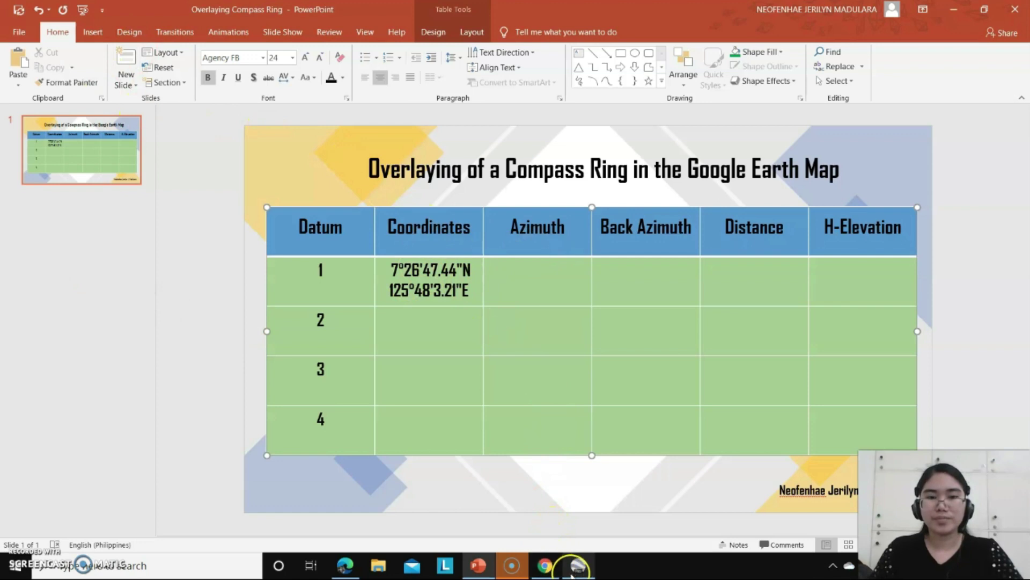
- Return to Google Earth Pro and save placemark D1
mouse_move(575, 573)
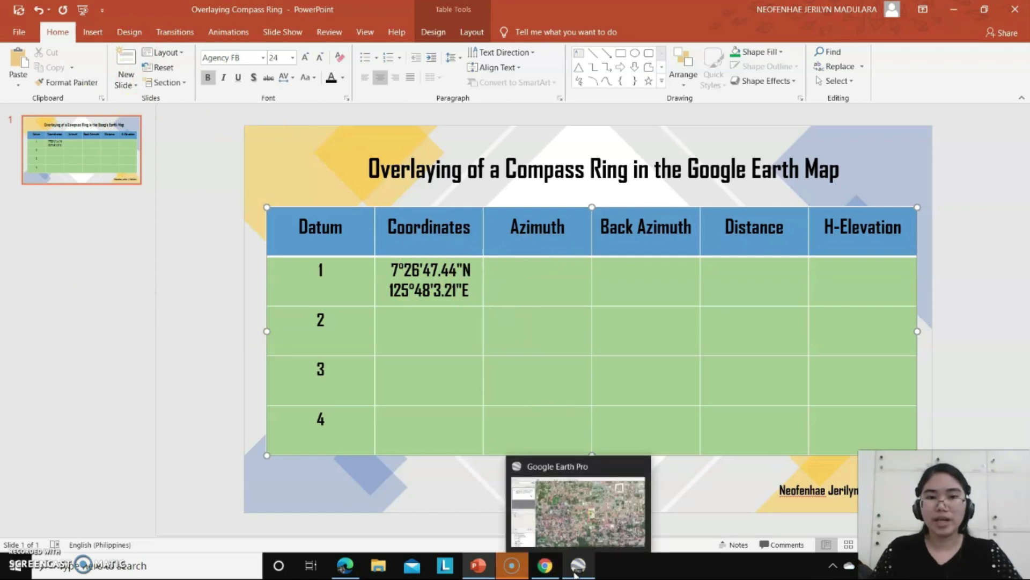
left_click(579, 514)
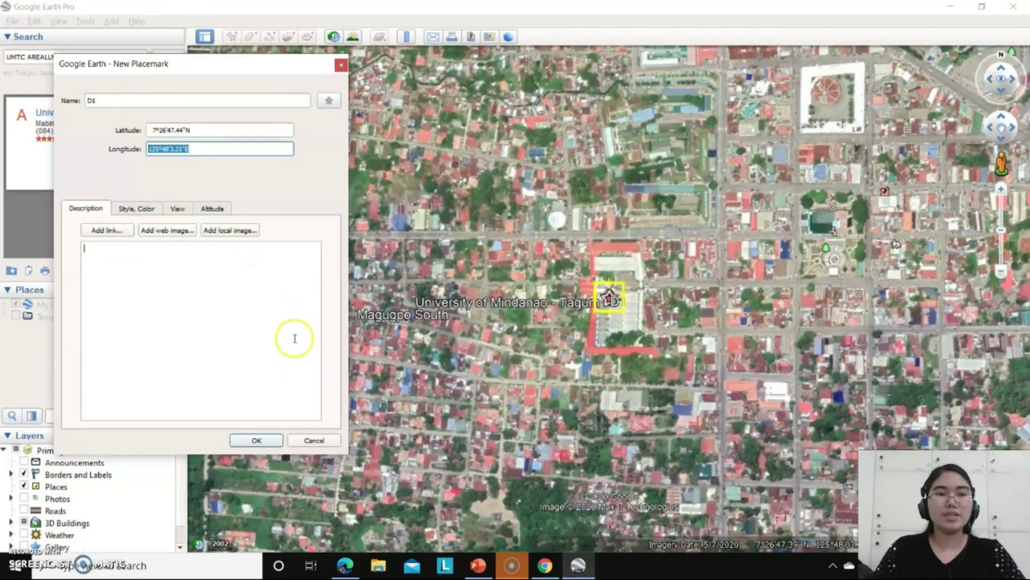
left_click(270, 445)
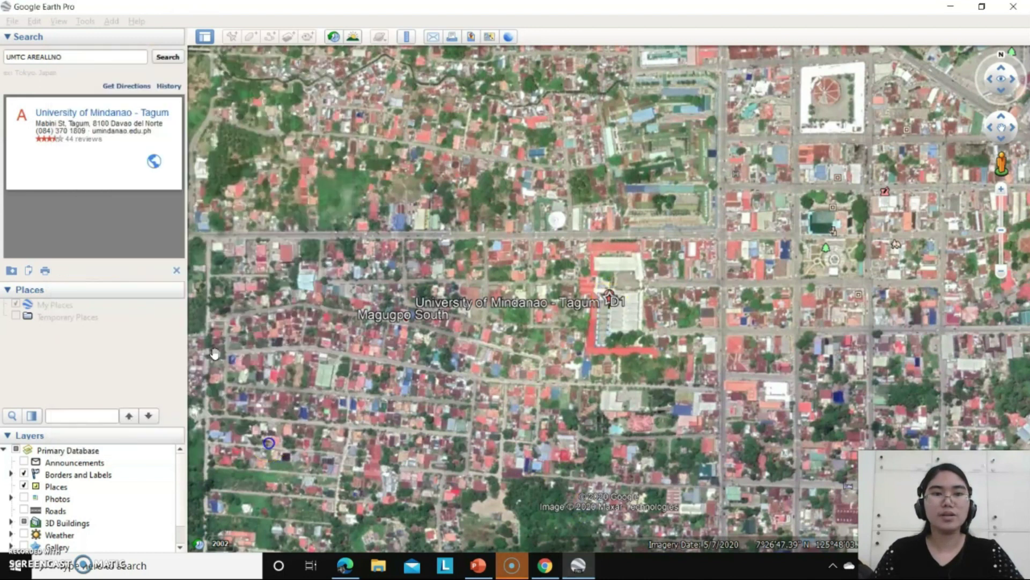
- Create an image overlay using the COMPASS ROSE image from the GEO subfolder of the desktop's NEO MAED folder
left_click(287, 38)
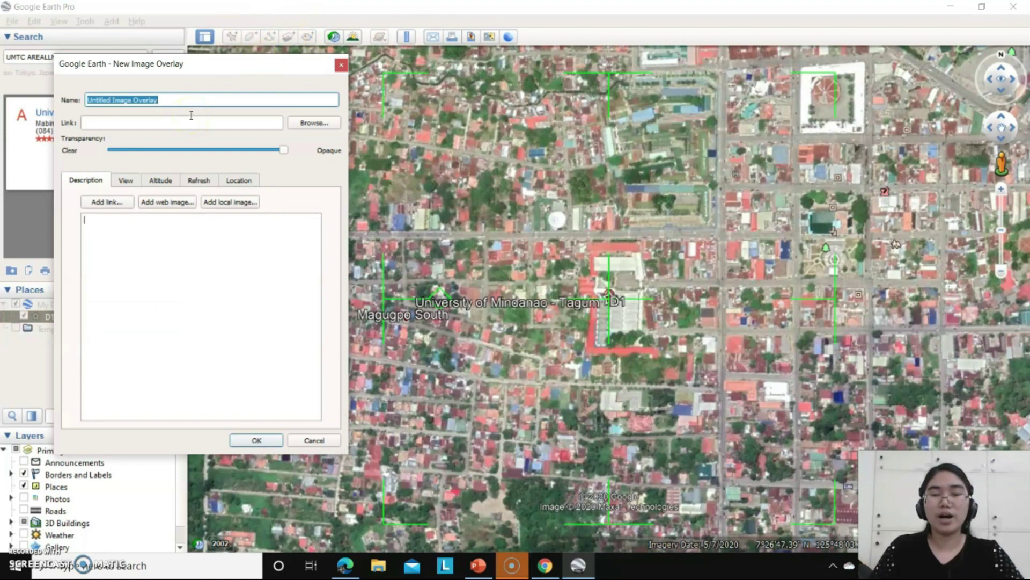
left_click(154, 105)
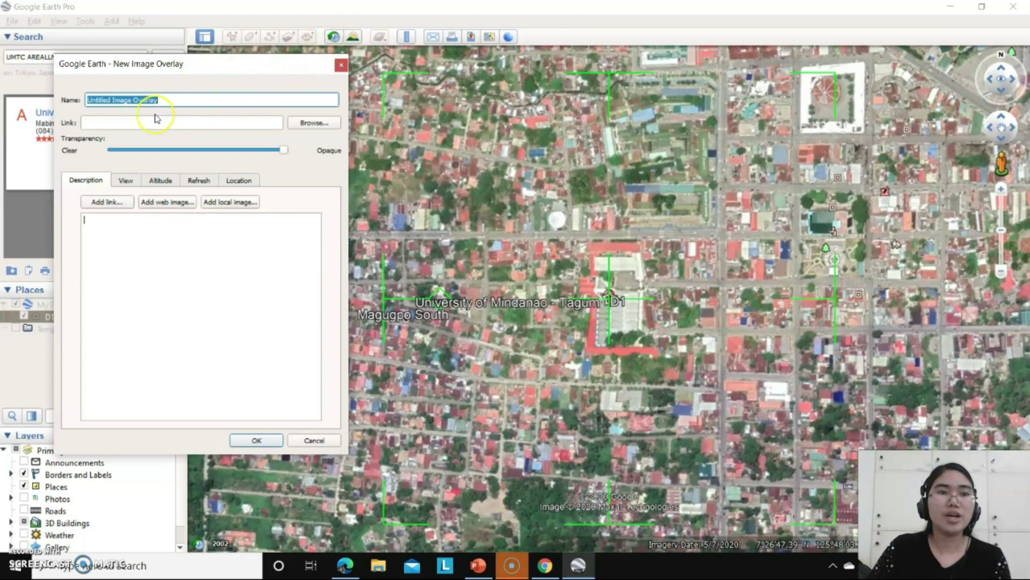
left_click(310, 125)
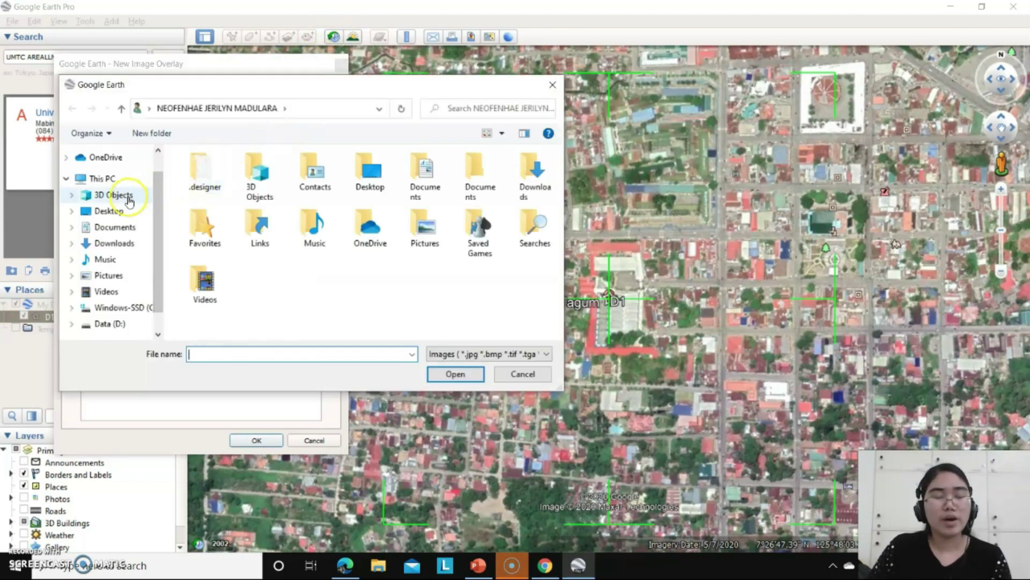
left_click(110, 211)
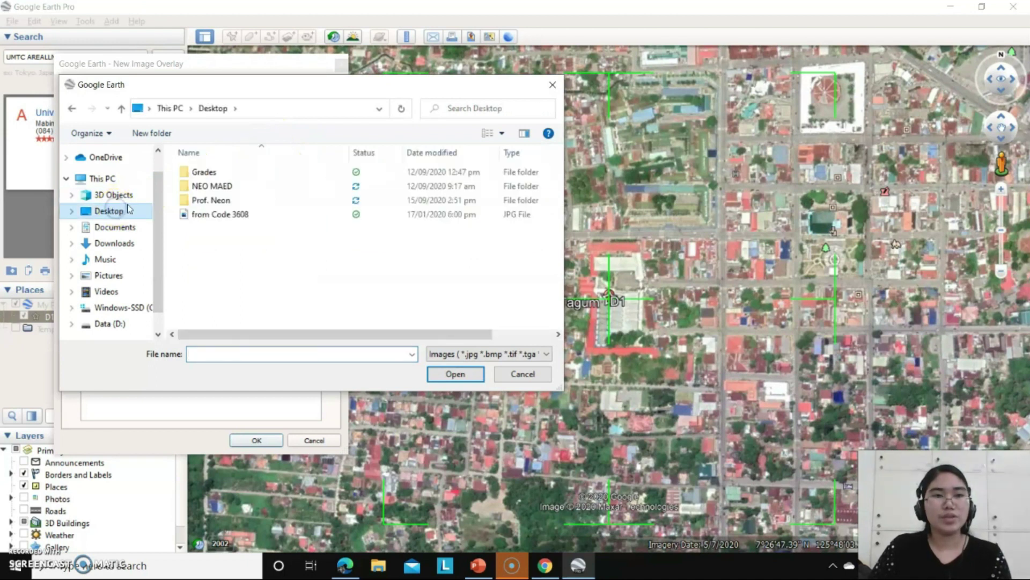
double_click(215, 186)
double_click(225, 171)
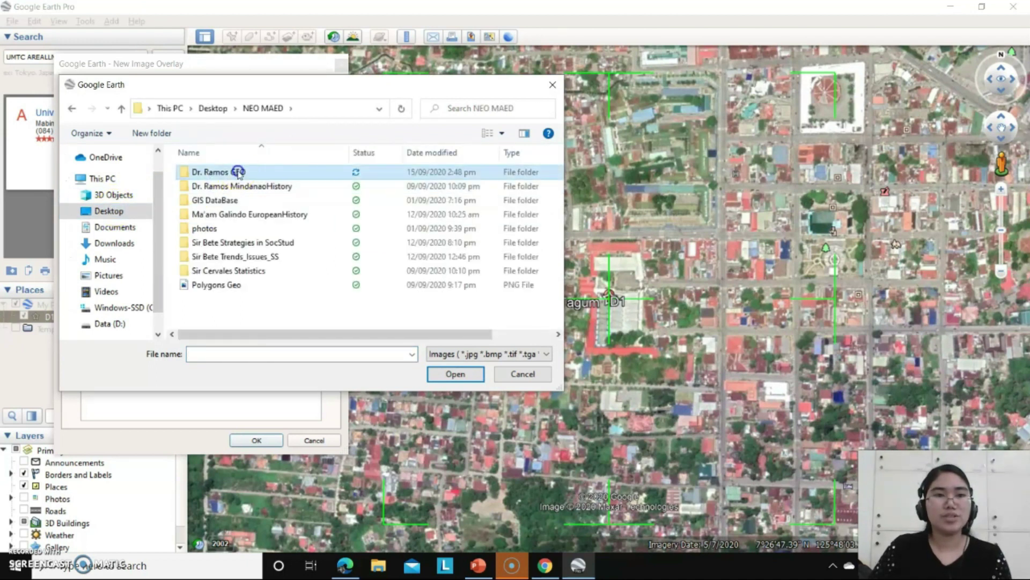
left_click(361, 182)
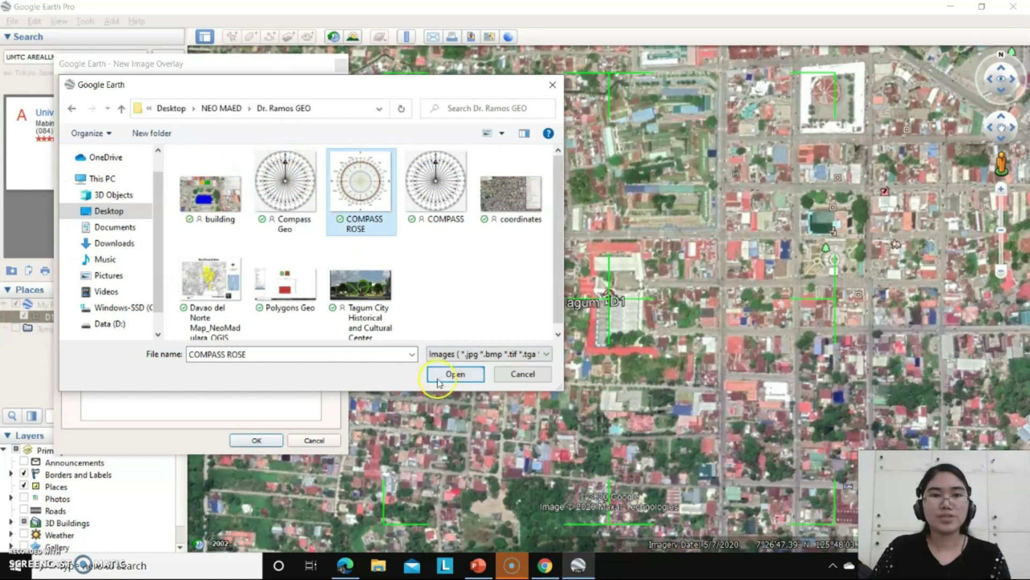
left_click(456, 374)
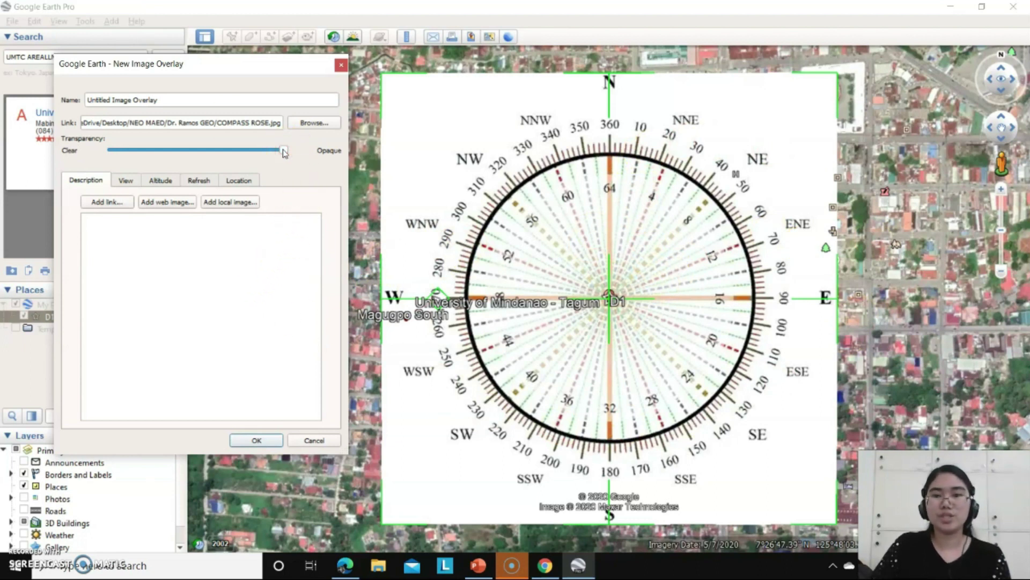
- Make the compass rose overlay semi-transparent so the map shows through, and save the overlay
left_click_drag(284, 153, 188, 149)
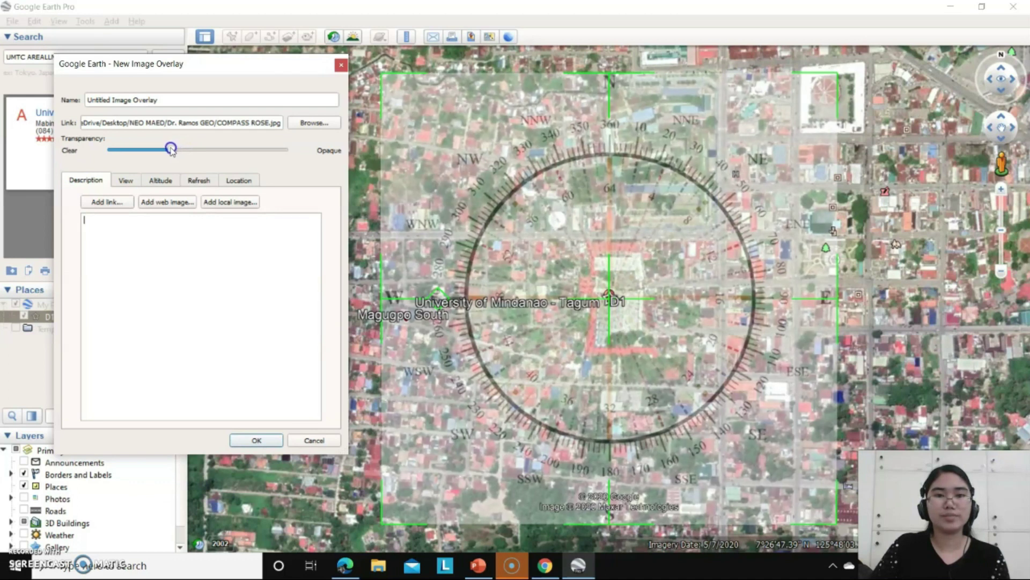
mouse_move(166, 150)
left_mouse_down()
mouse_move(153, 150)
mouse_move(184, 144)
left_mouse_up()
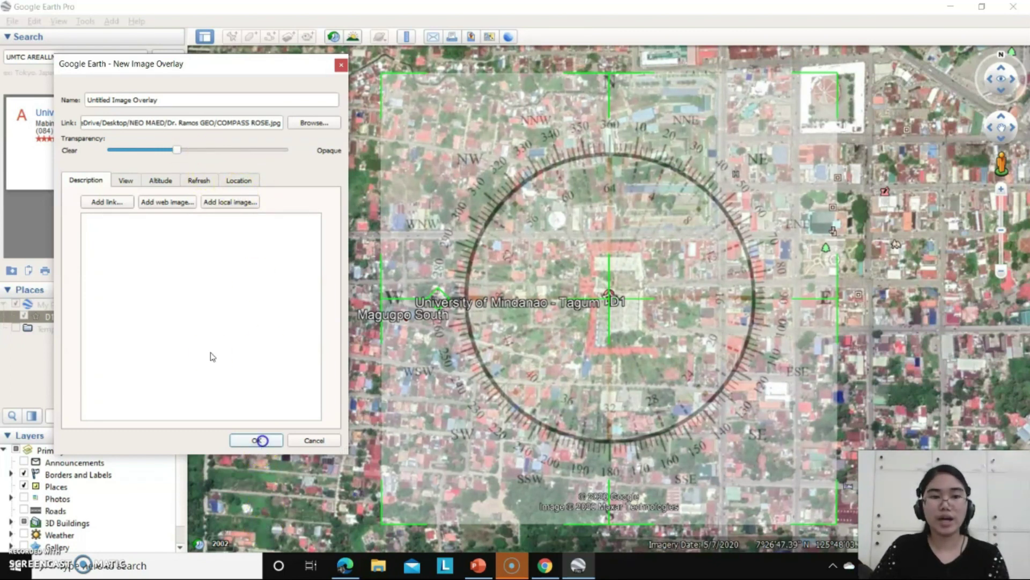
left_click(260, 440)
- Create a new placemark named D2
double_click(617, 369)
scroll(616, 369, "down", 3)
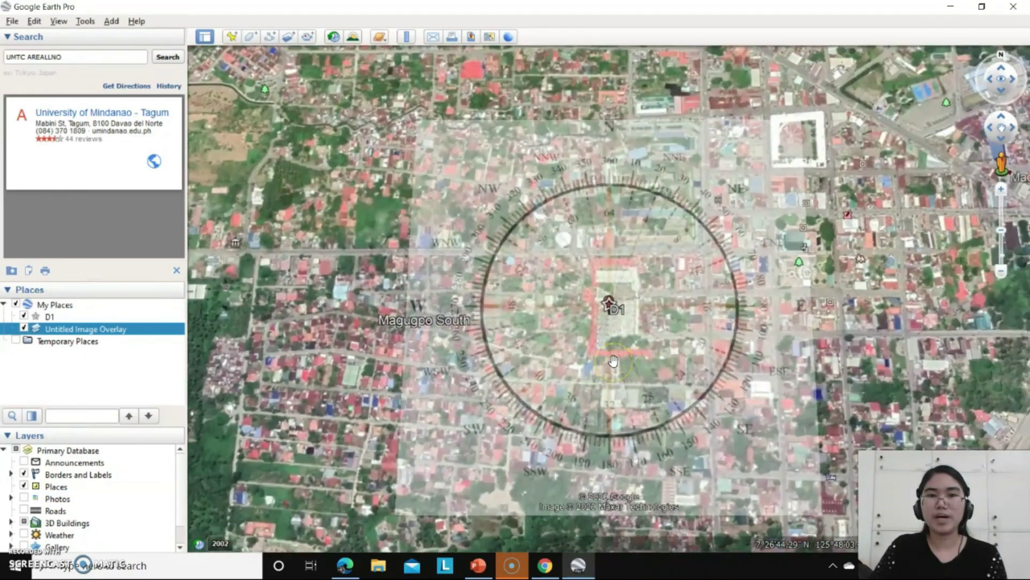
left_click(232, 39)
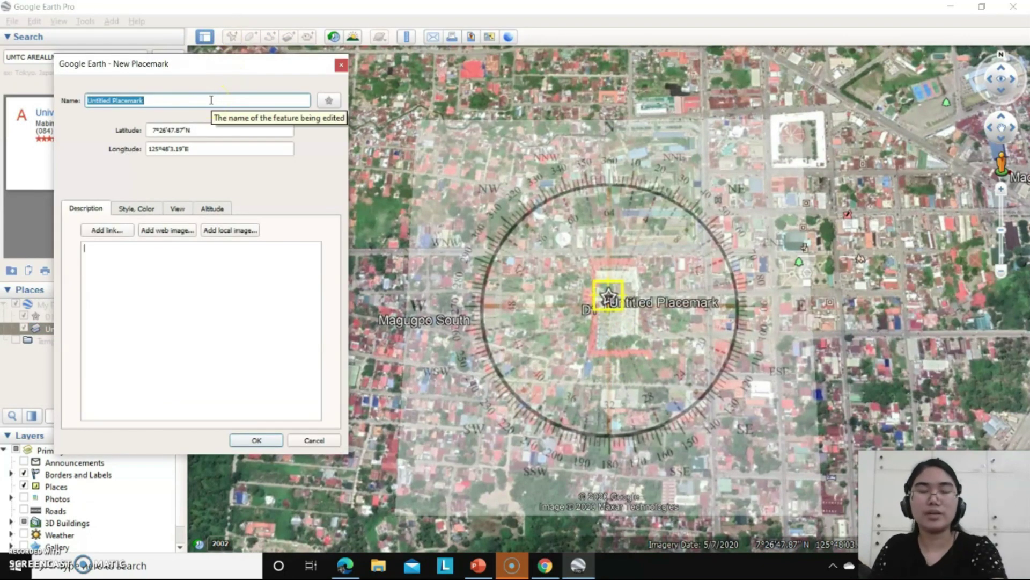
type("D2")
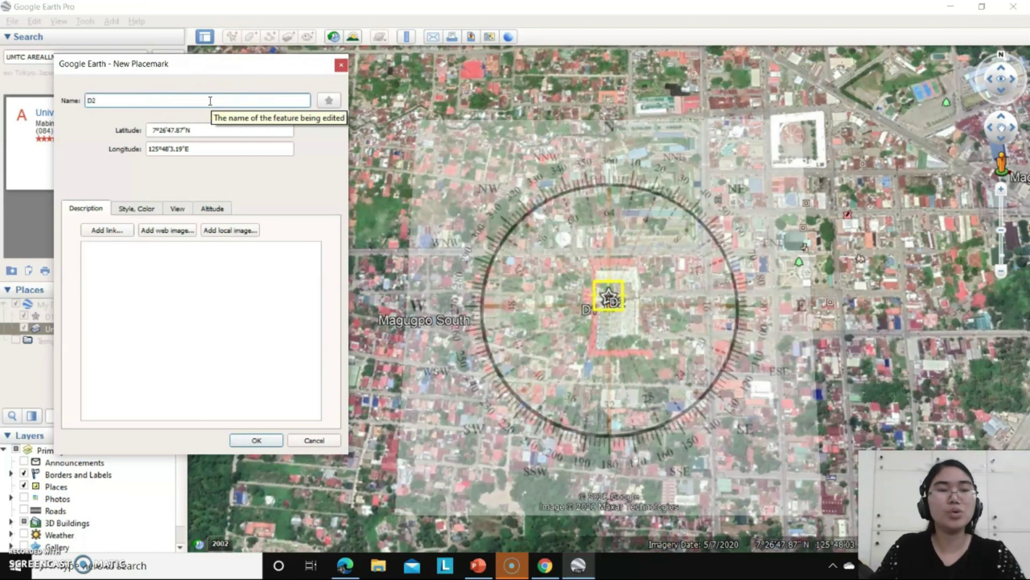
left_click(206, 142)
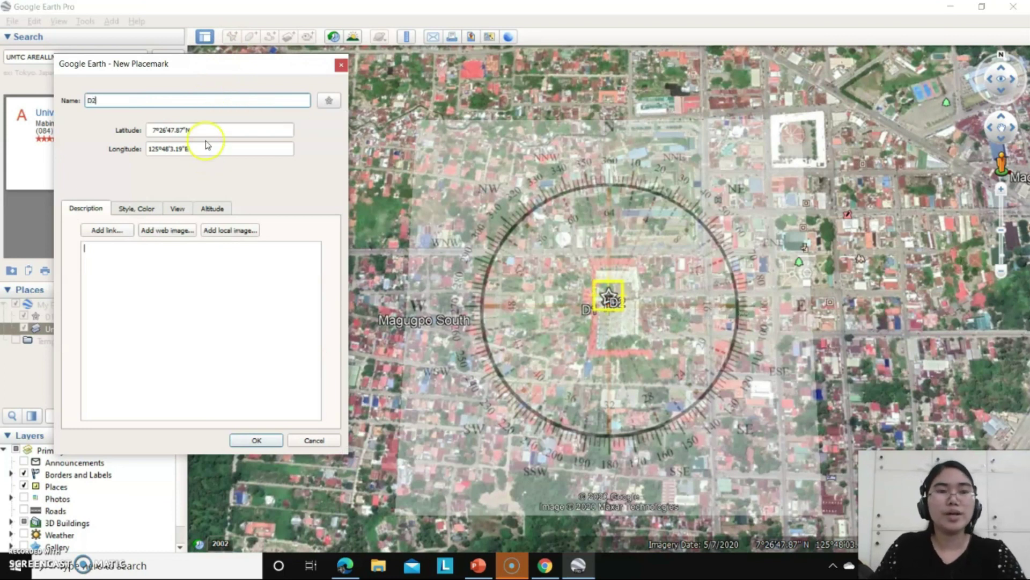
left_click(614, 310)
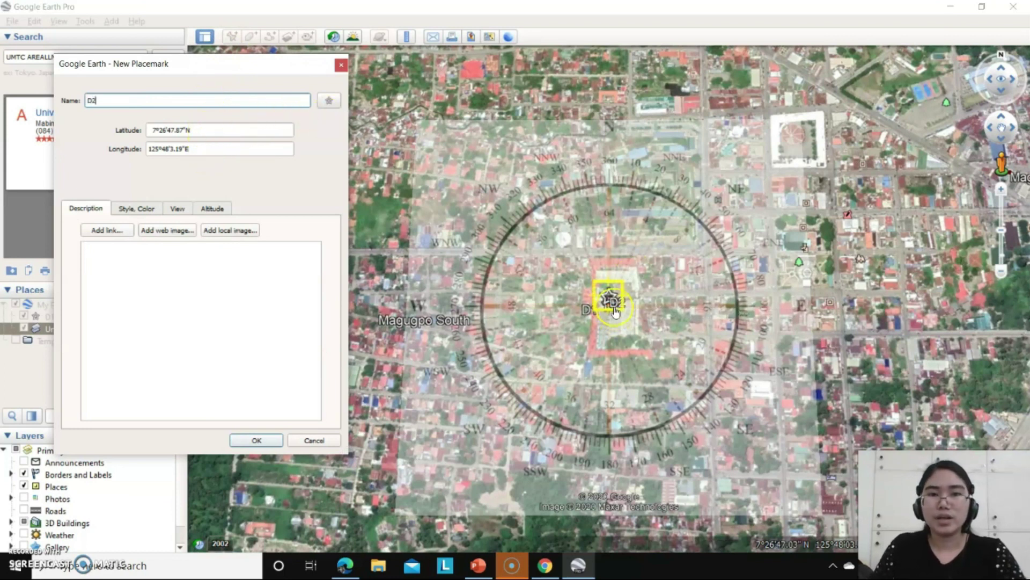
- Position placemark D2 east-northeast of D1, just outside the compass ring, at about 7°26'50.91"N, 125°48'14.06"E
left_click_drag(612, 296, 805, 251)
left_click_drag(683, 269, 804, 254)
scroll(769, 268, "down", 2)
scroll(794, 261, "up", 1)
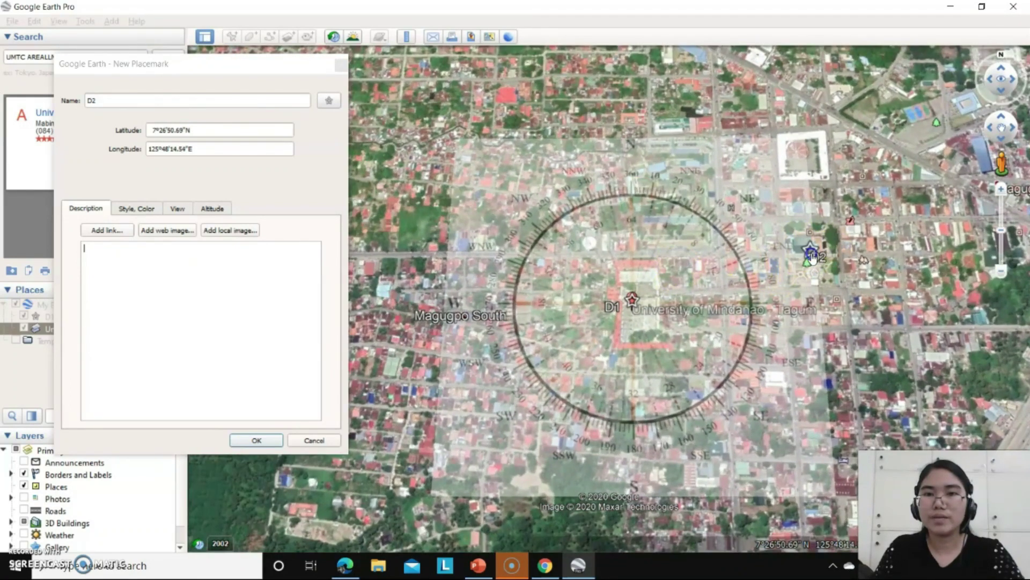
double_click(697, 271)
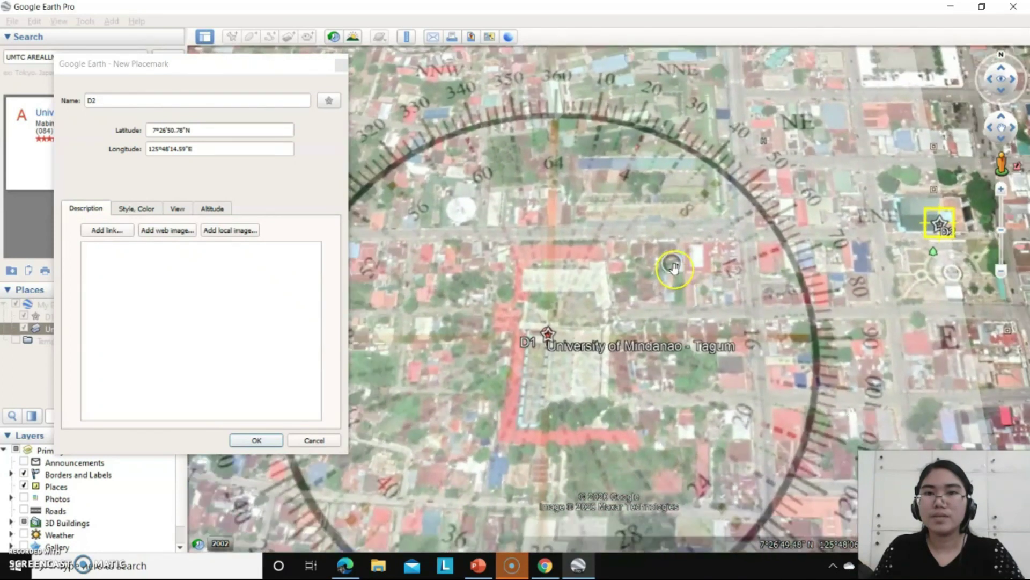
scroll(674, 267, "down", 1)
left_click_drag(883, 239, 865, 228)
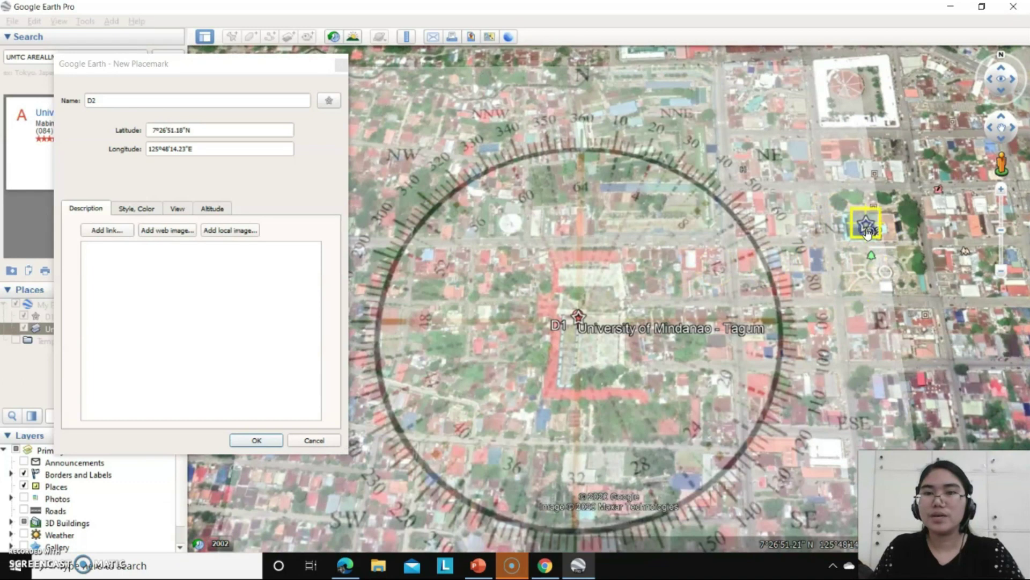
scroll(865, 234, "down", 2)
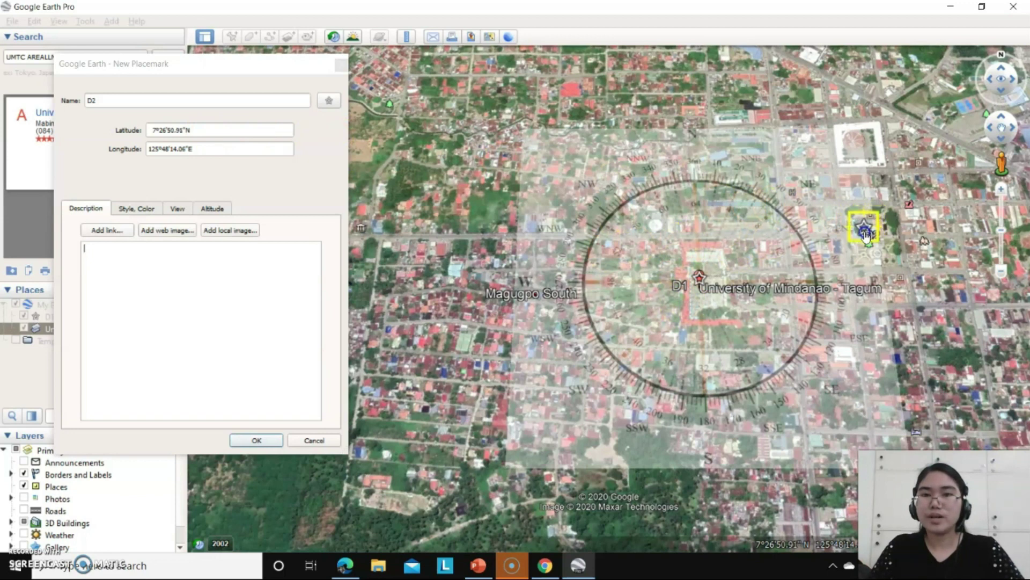
- Copy placemark D2's latitude and longitude from Google Earth Pro into datum 2's Coordinates cell in PowerPoint, on separate lines
left_click_drag(218, 131, 153, 130)
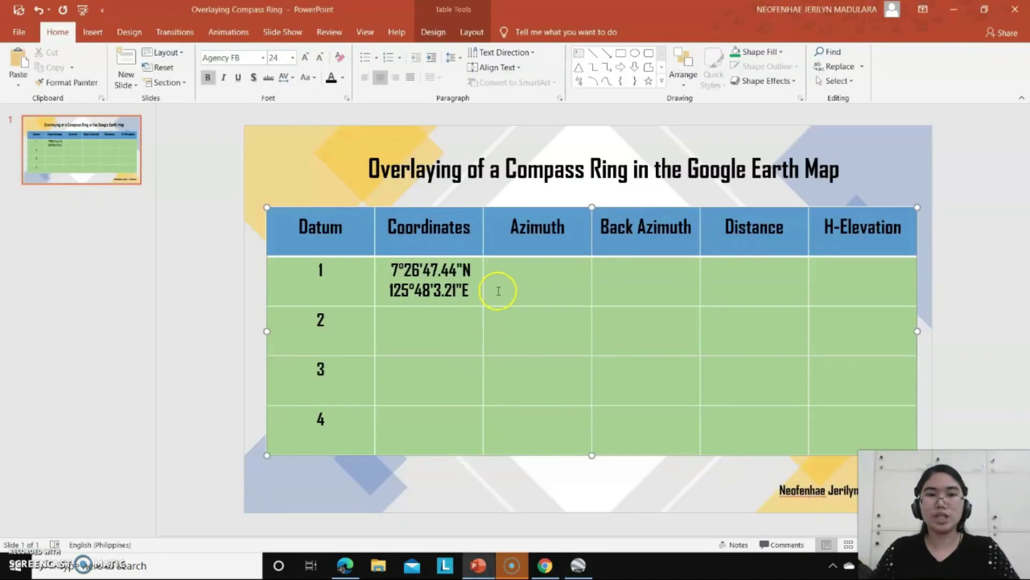
type("7°26'50.91\"N")
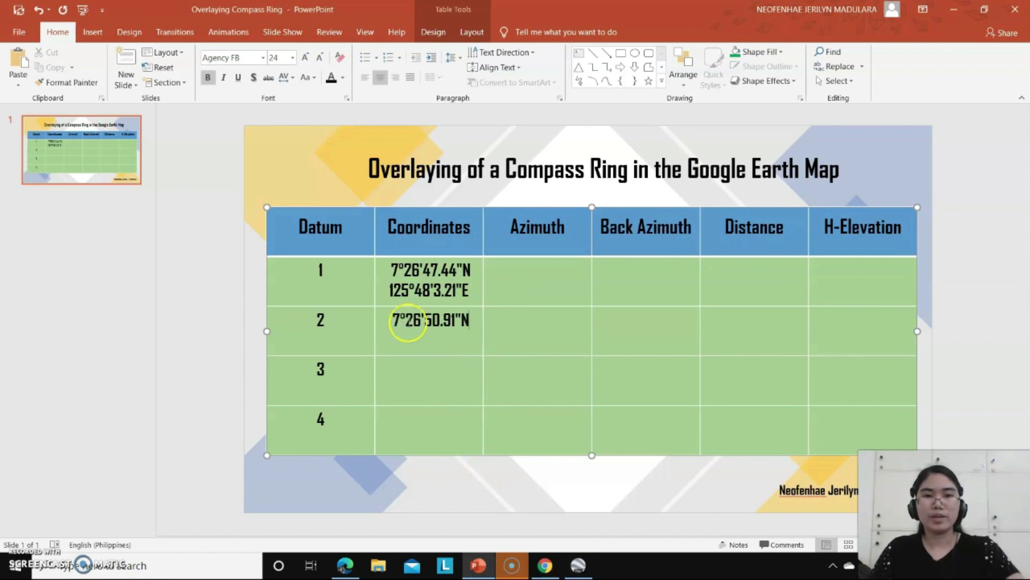
key("Return")
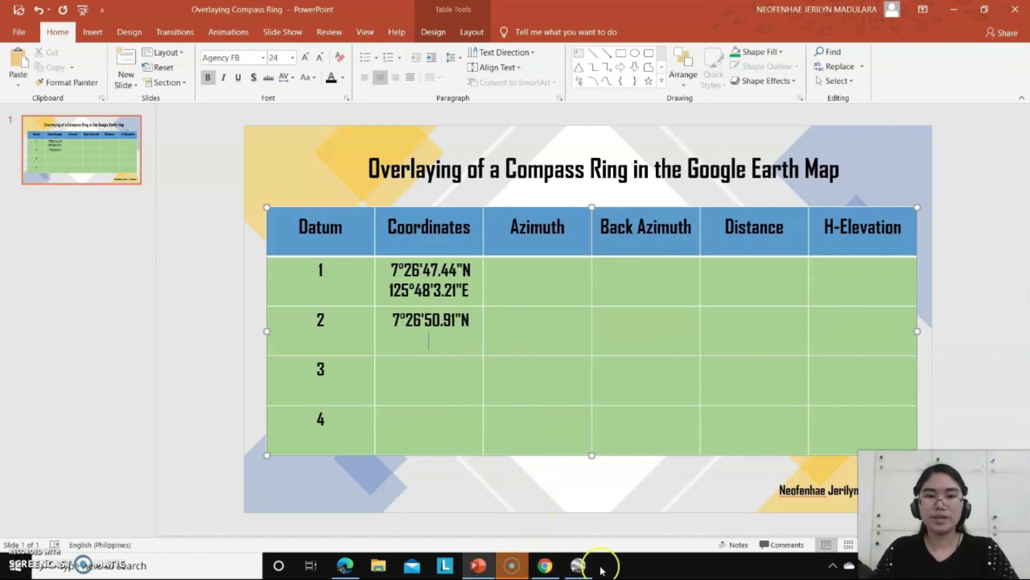
left_click(578, 565)
left_click_drag(204, 149, 141, 149)
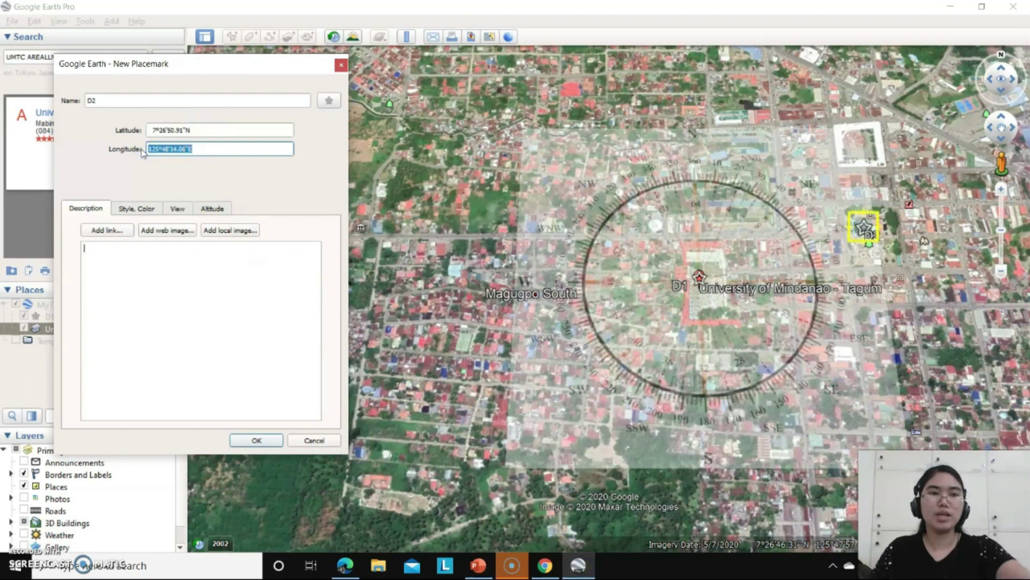
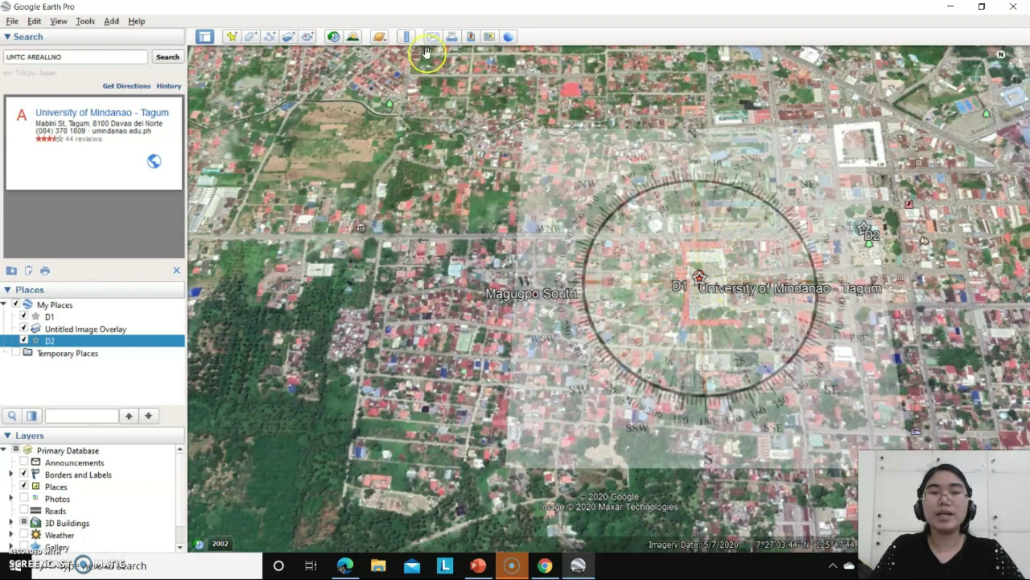
- Measure a straight line in meters from placemark D1 to placemark D2 with the Ruler, keeping its window clear of the compass ring
left_click(408, 36)
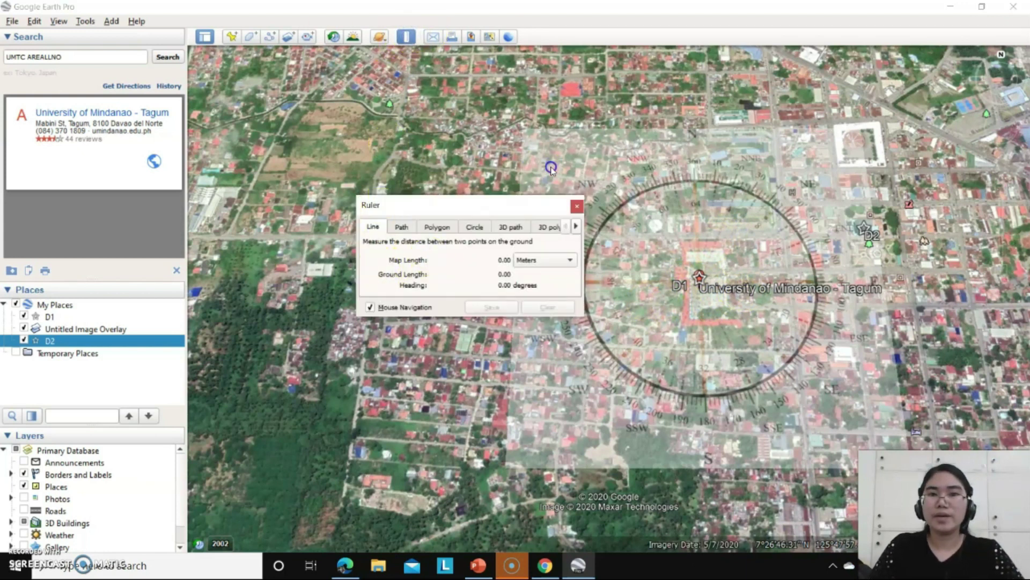
left_click_drag(437, 97, 295, 121)
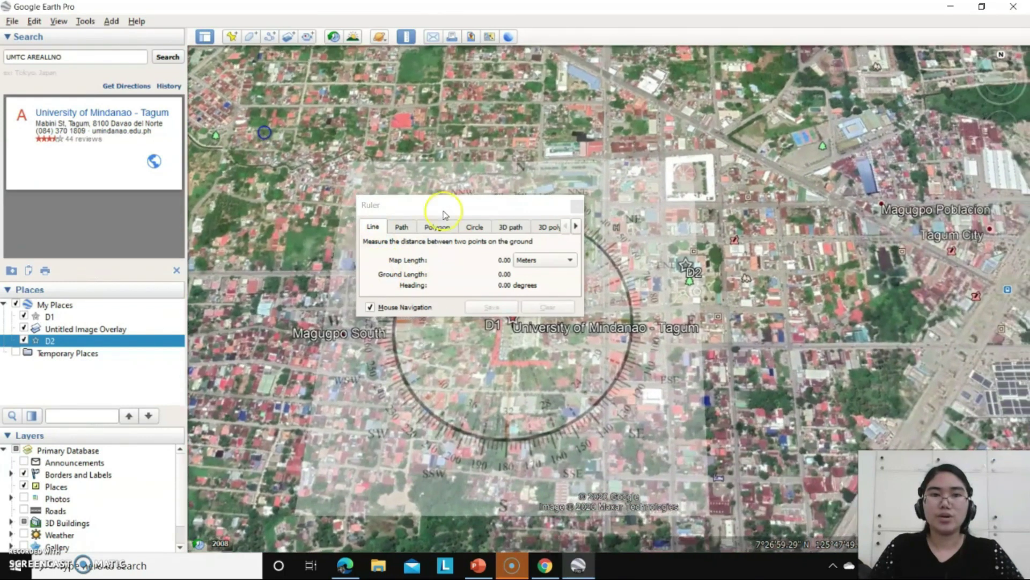
left_click(443, 207)
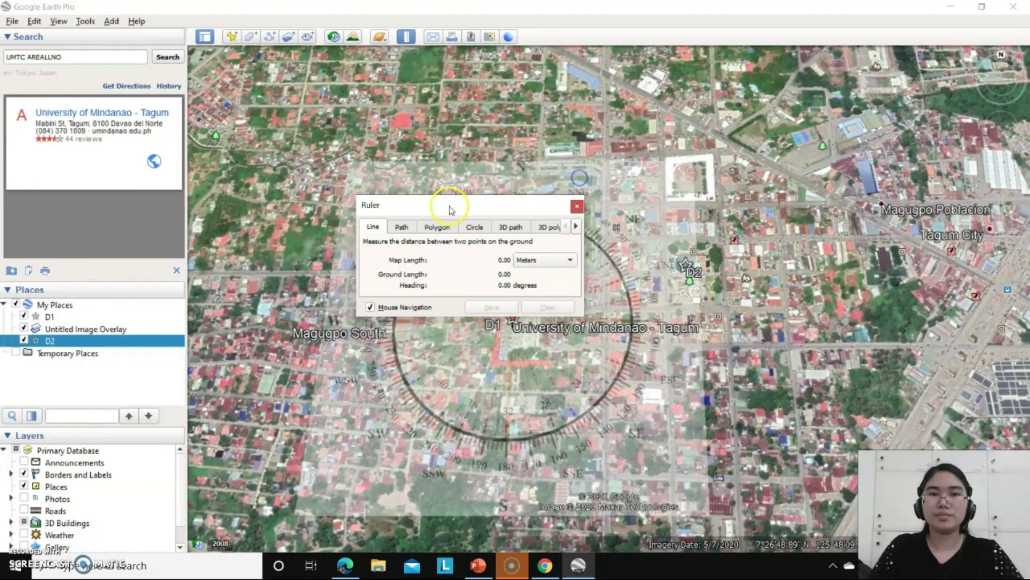
left_click_drag(441, 207, 850, 81)
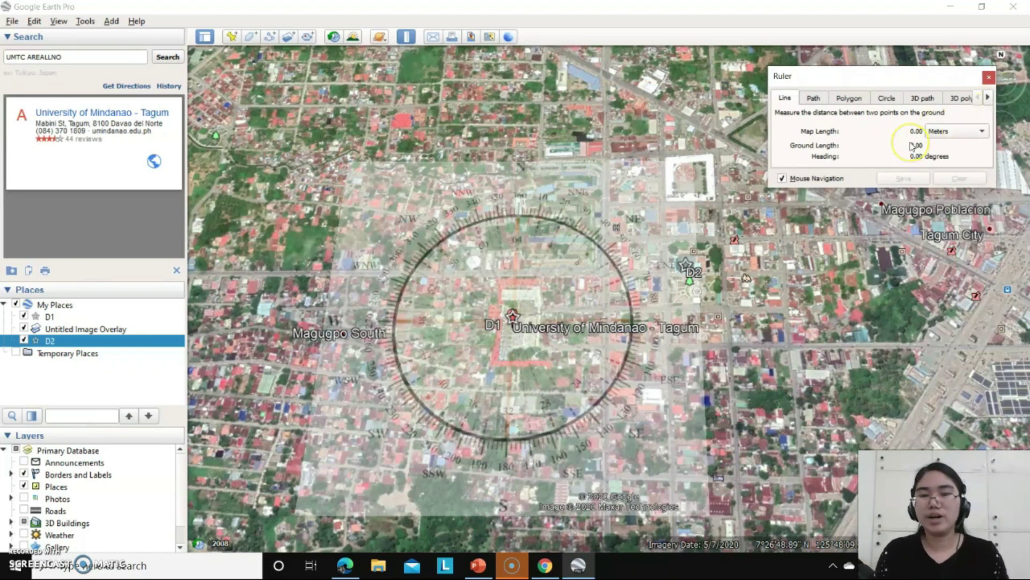
mouse_move(997, 163)
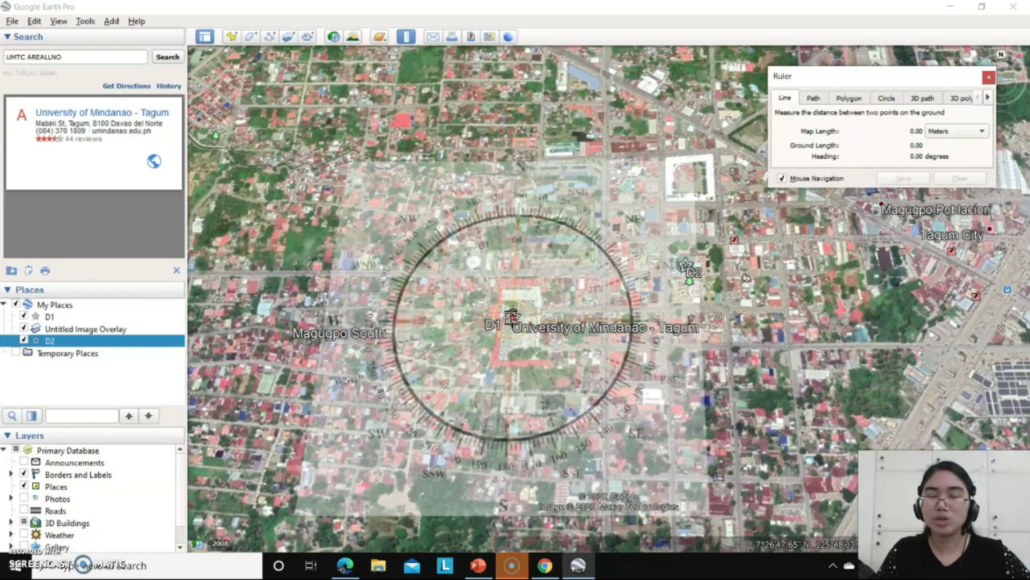
left_click(680, 269)
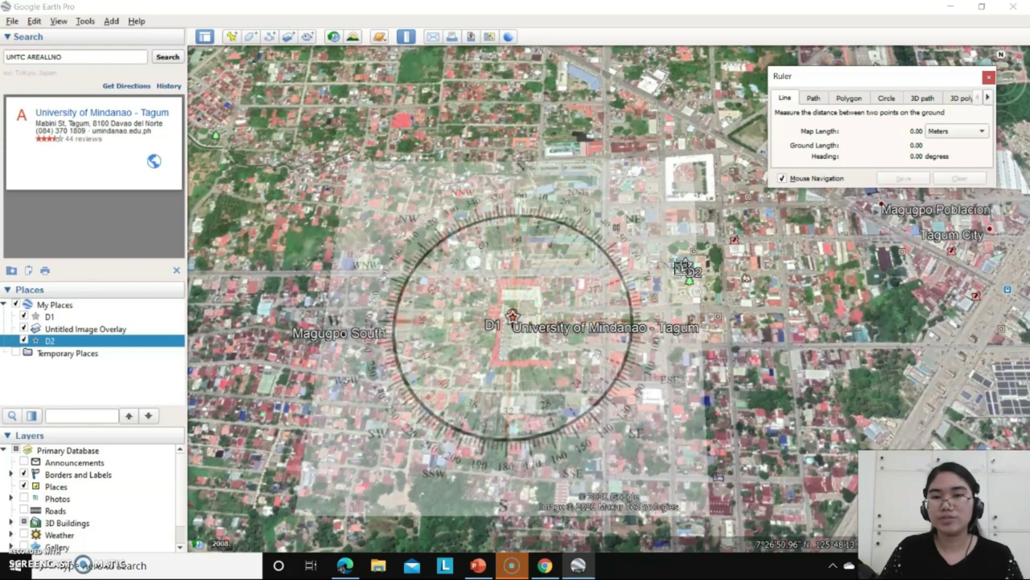
left_click(785, 98)
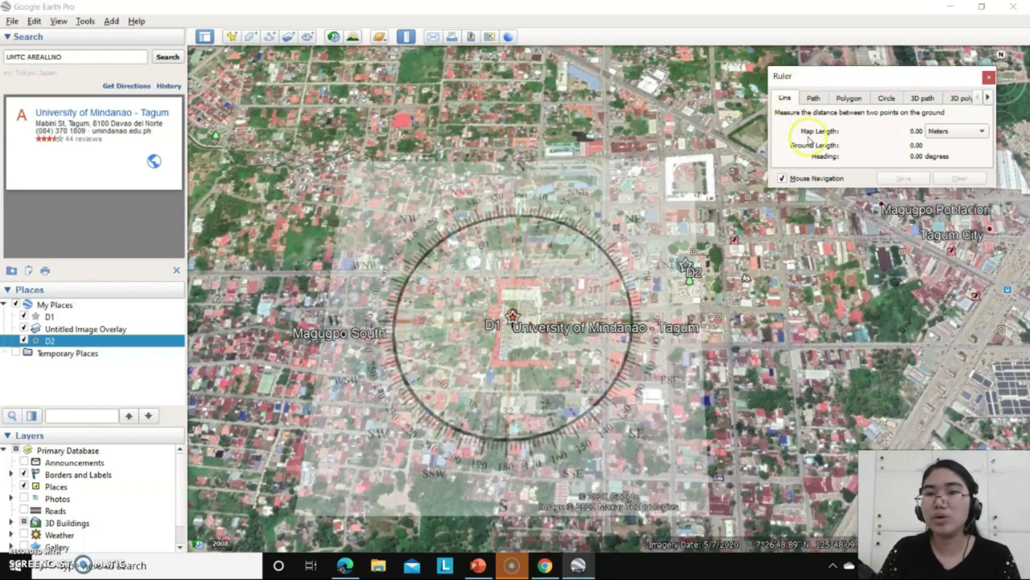
left_click(513, 317)
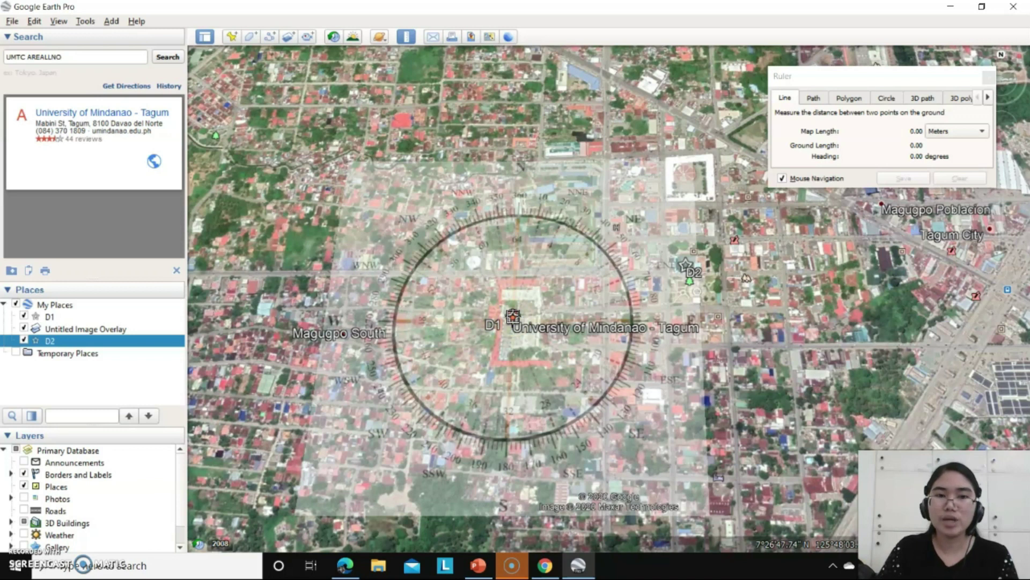
left_click(687, 266)
left_click_drag(688, 266, 687, 264)
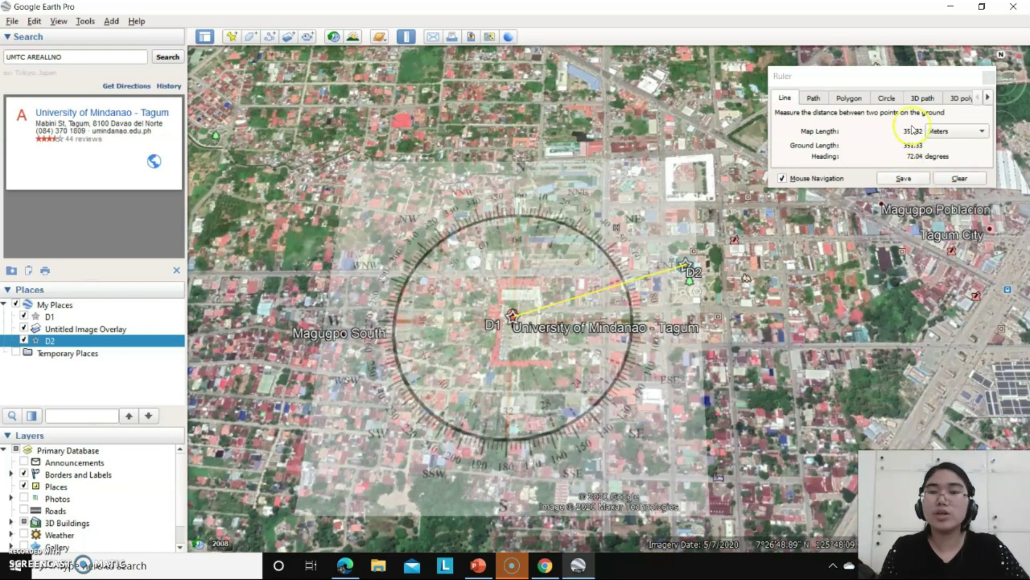
- Switch to PowerPoint and enter 351.33 METERS as the Distance for datum 1
left_click(478, 565)
left_click(745, 274)
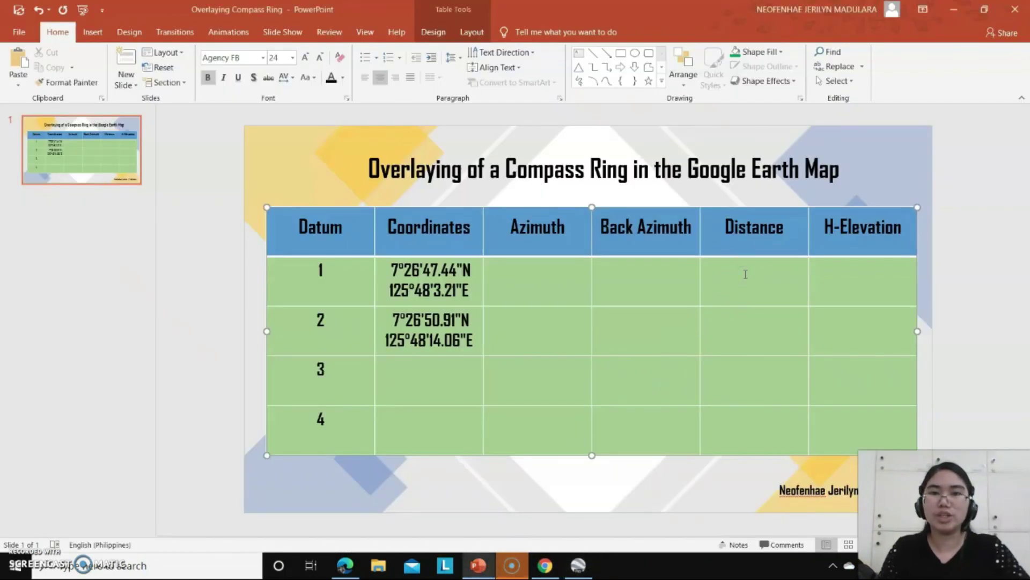
type("351.")
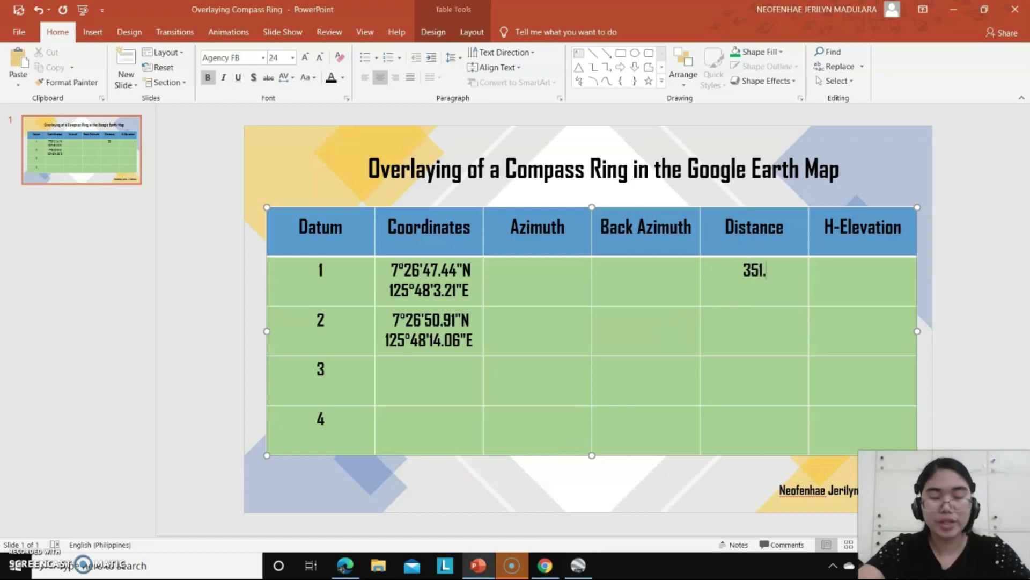
type("33 METERS")
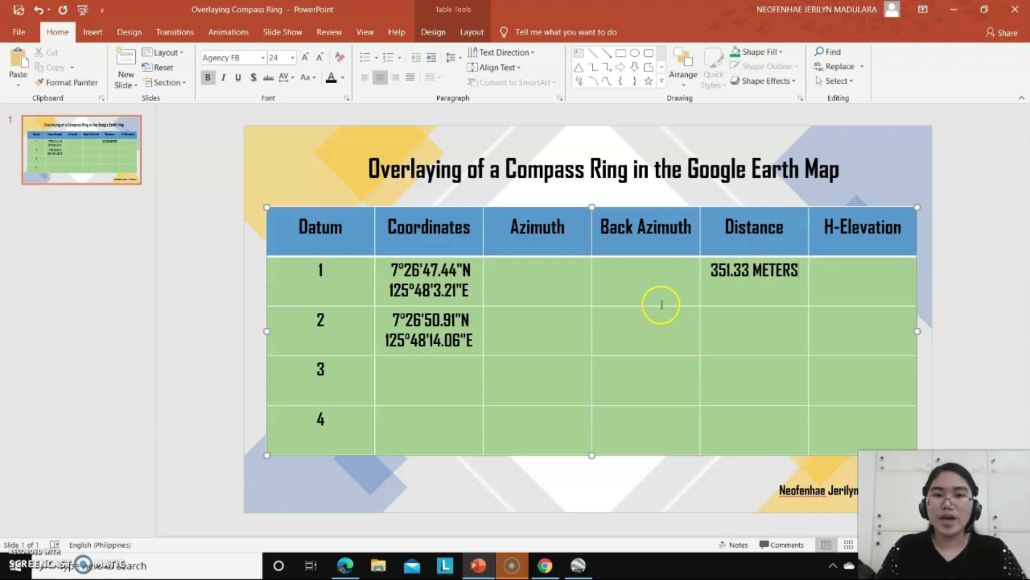
- Check the measured line's heading in Google Earth Pro and enter 72.04 DEGREES as datum 1's Azimuth in PowerPoint
left_click(581, 569)
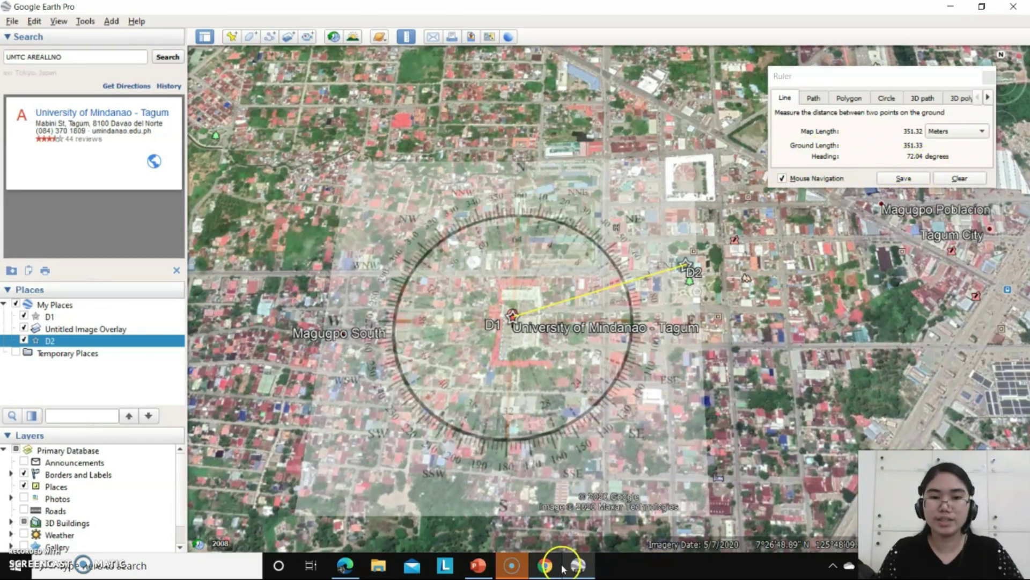
left_click(479, 565)
left_click(536, 278)
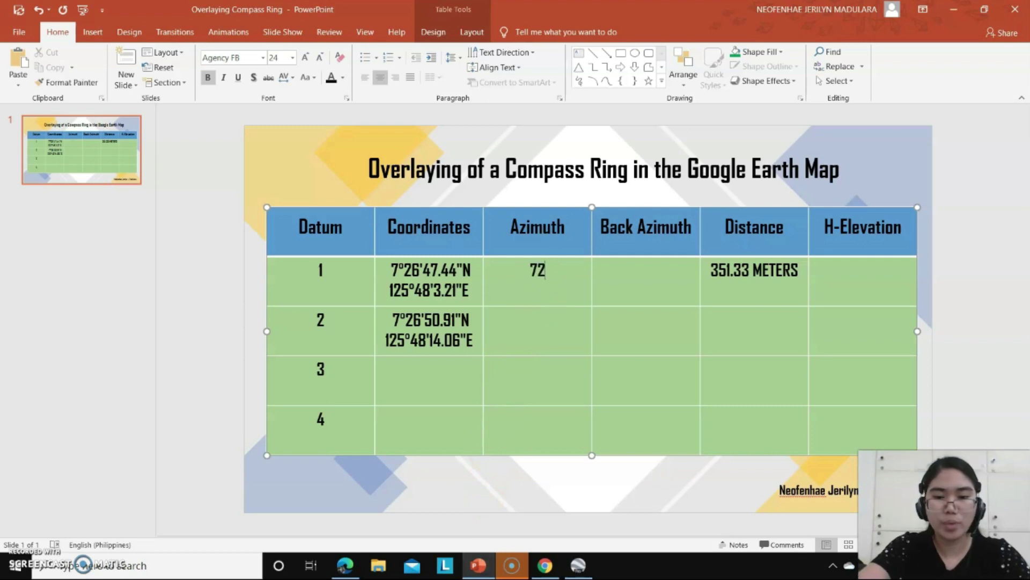
type("72.04 DE")
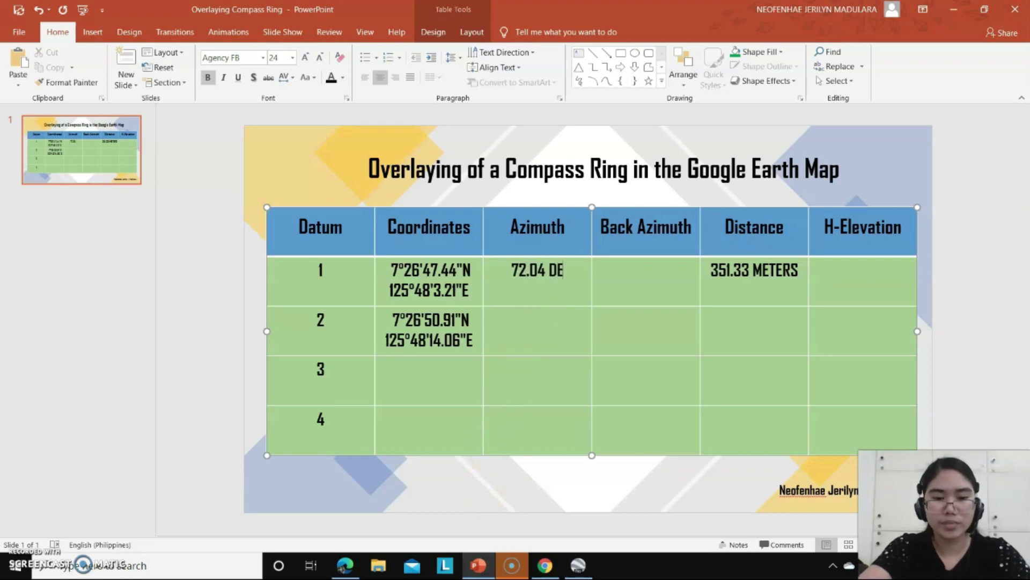
type("GREEES")
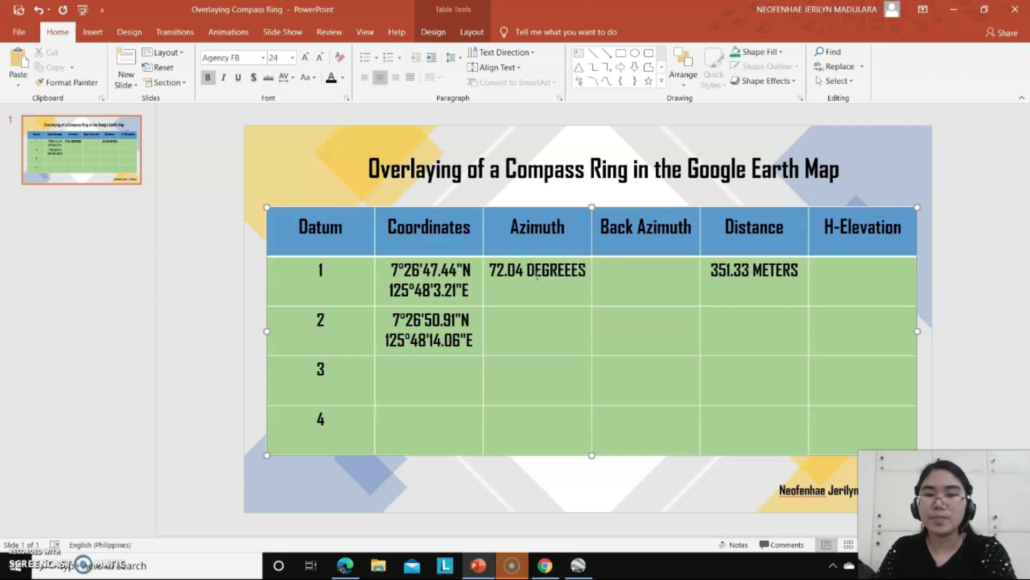
key("BackSpace")
key("BackSpace")
type("S")
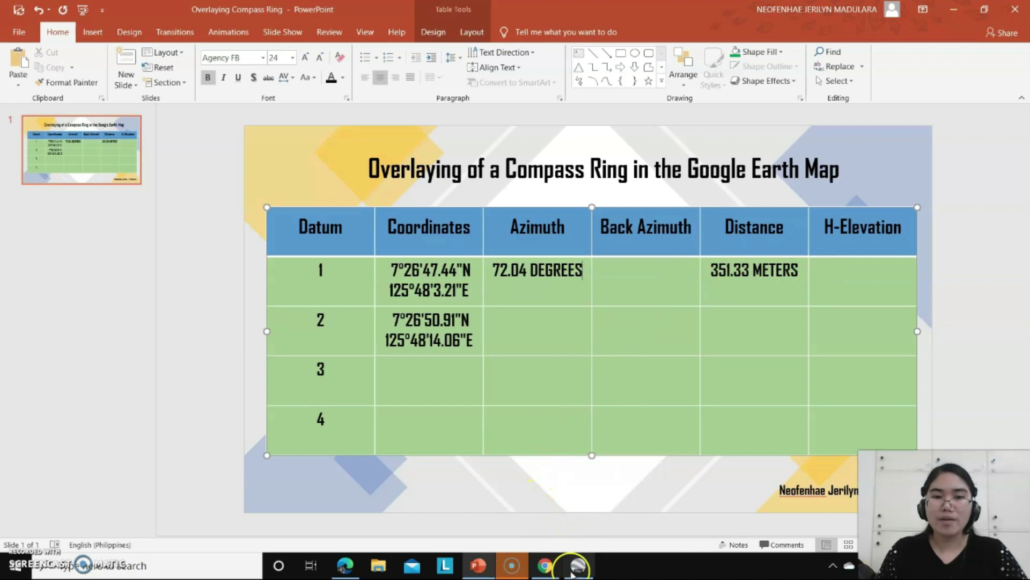
- Return to Google Earth Pro, slightly adjust the ruler line's endpoint at D1, and save the line as Line Measure 1
left_click(578, 565)
left_click_drag(523, 318, 513, 322)
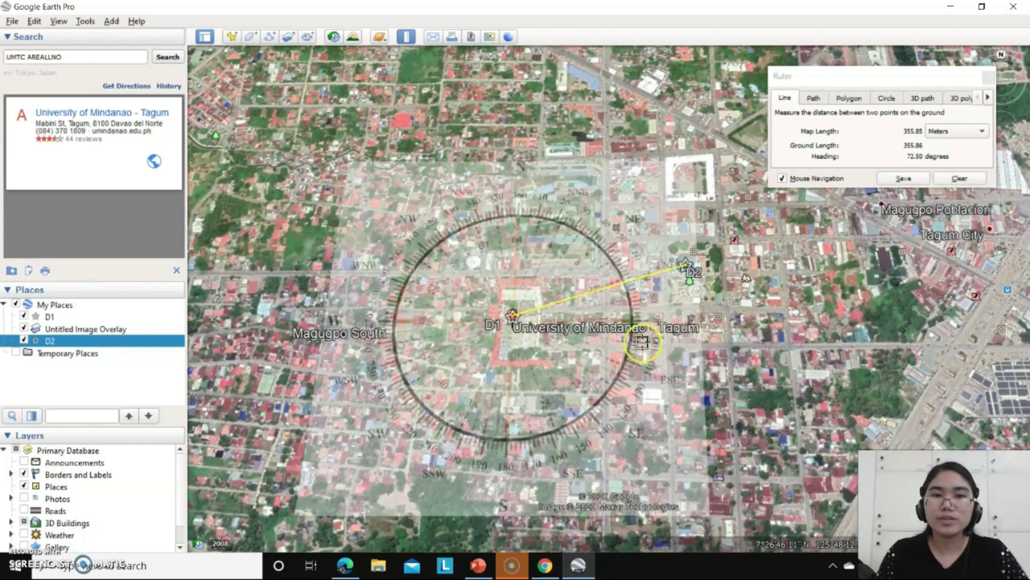
scroll(794, 305, "down", 2)
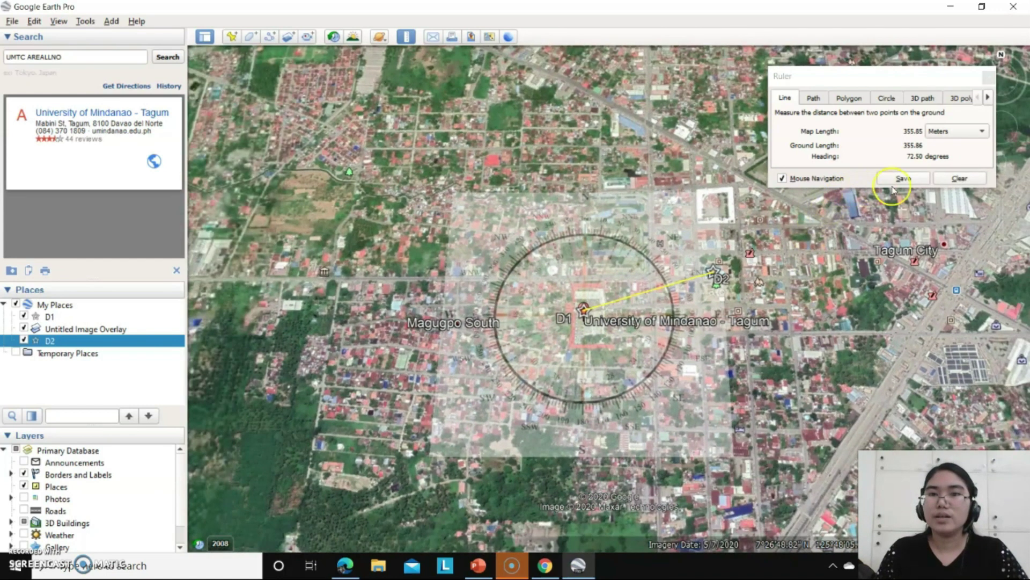
left_click(903, 178)
left_click(215, 97)
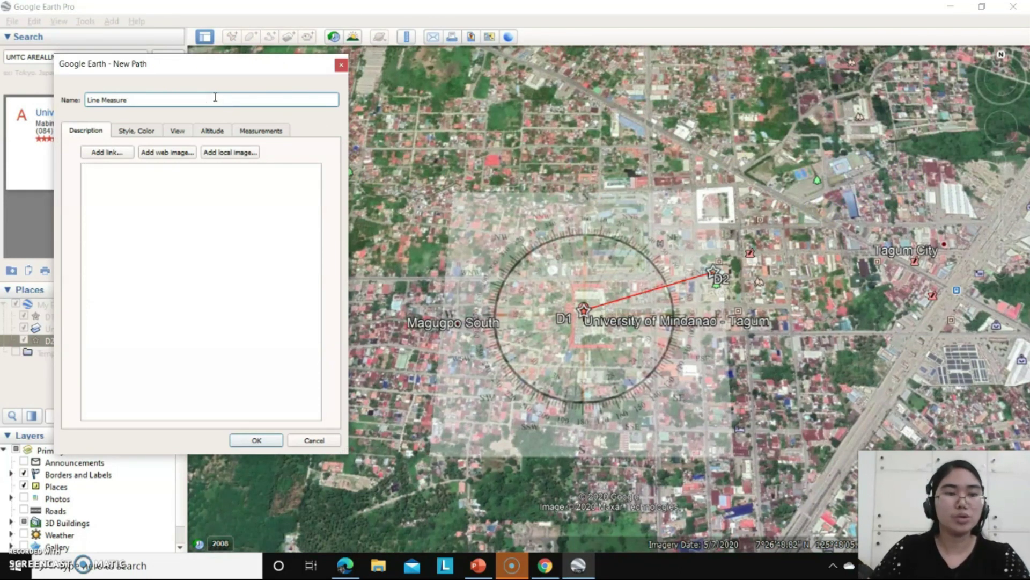
left_click(257, 307)
left_click(257, 440)
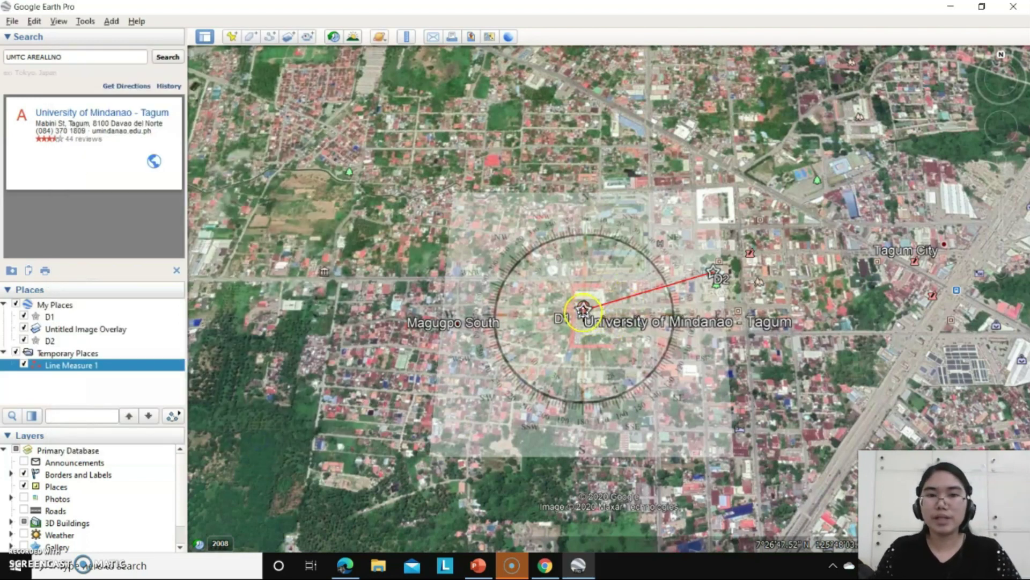
- Check placemark D1's elevation on the map and enter 22 METERS ASL as datum 1's H-Elevation in PowerPoint
double_click(583, 310)
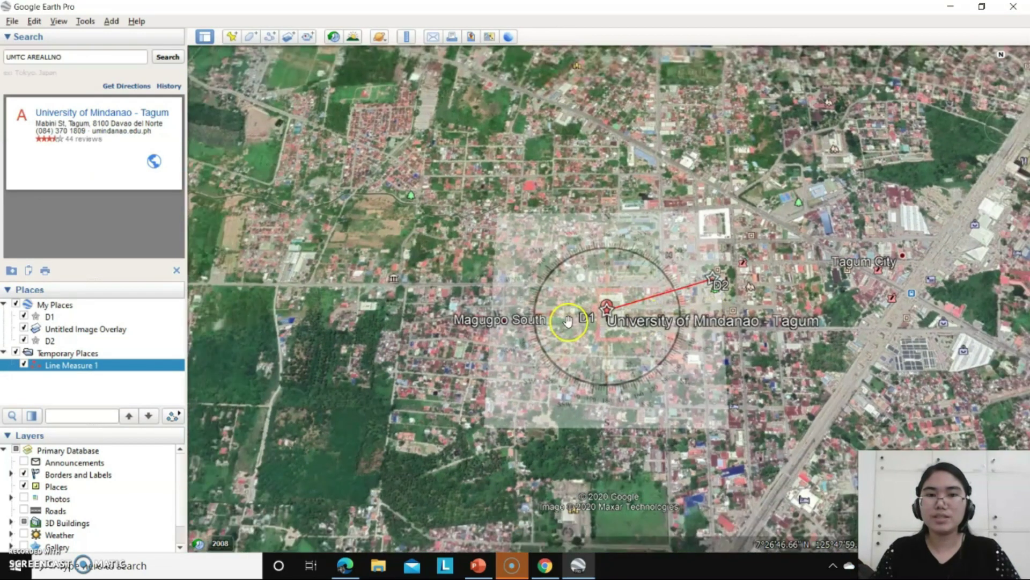
left_click(606, 309)
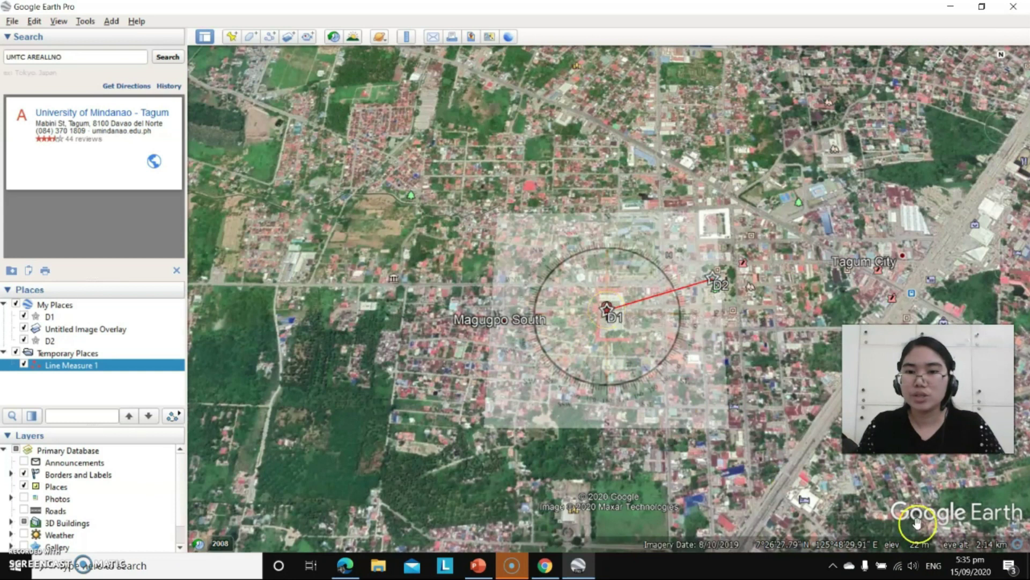
left_click(478, 565)
left_click(833, 271)
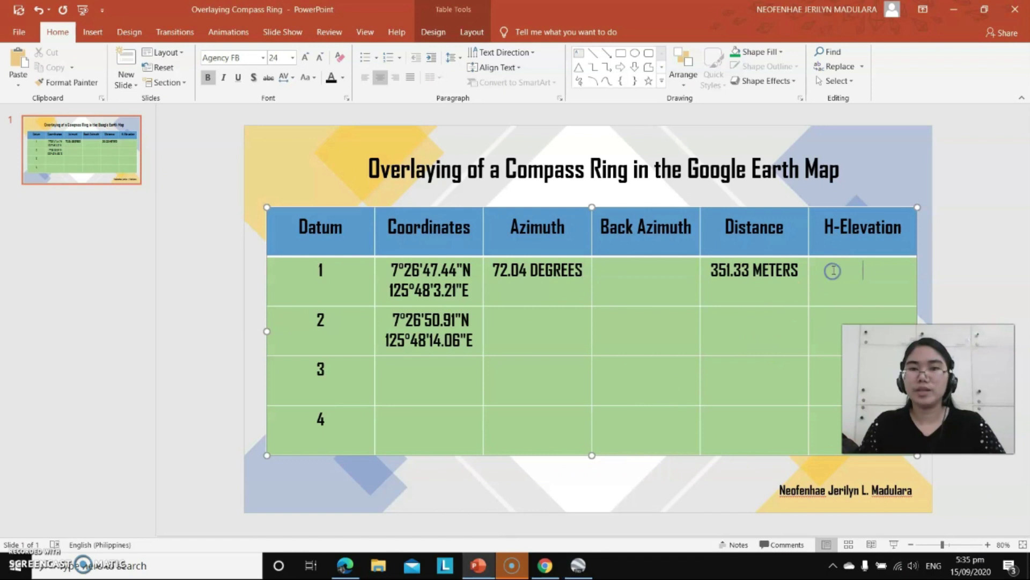
type("22 ME")
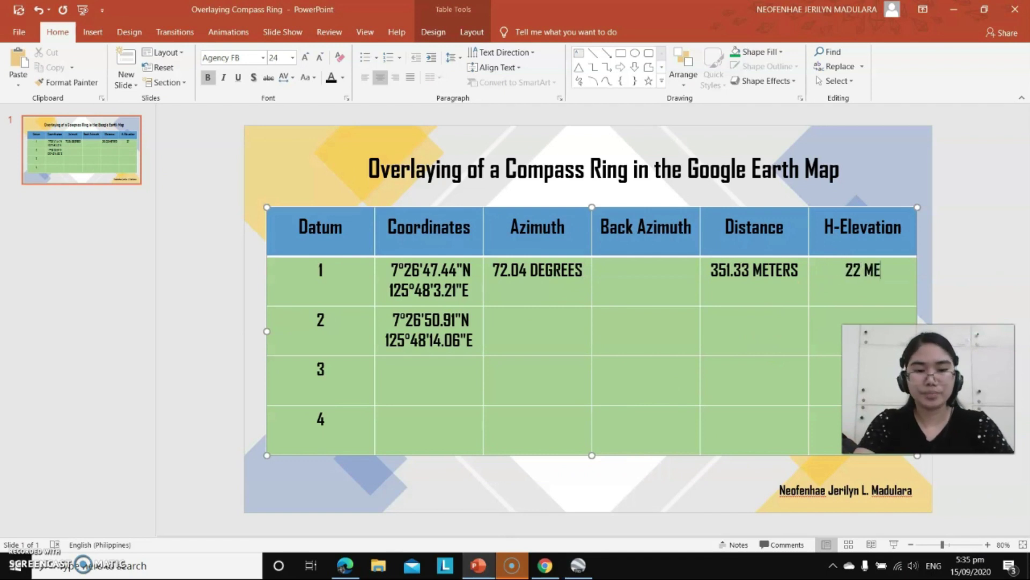
type("TERS ASL")
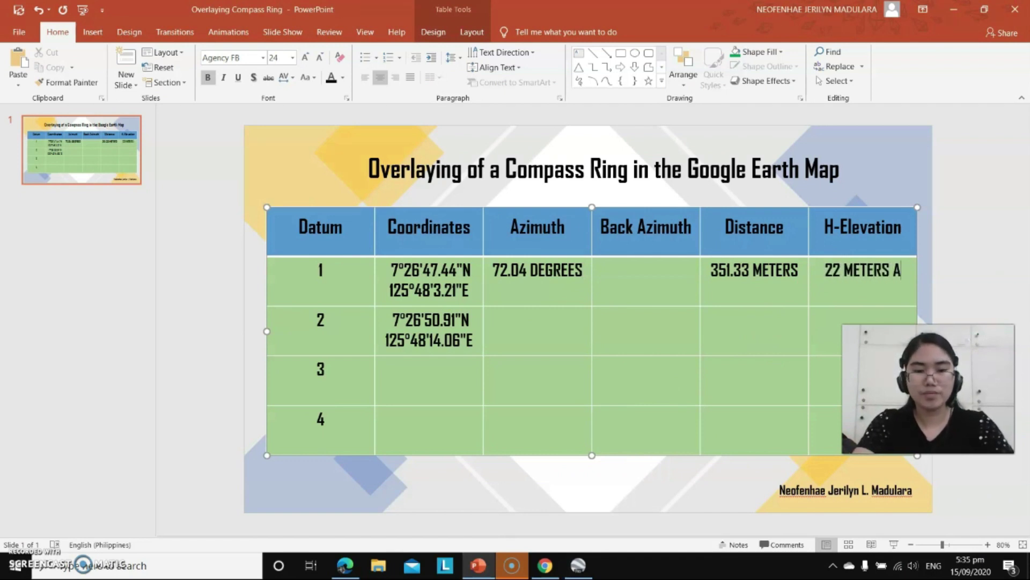
left_click(629, 294)
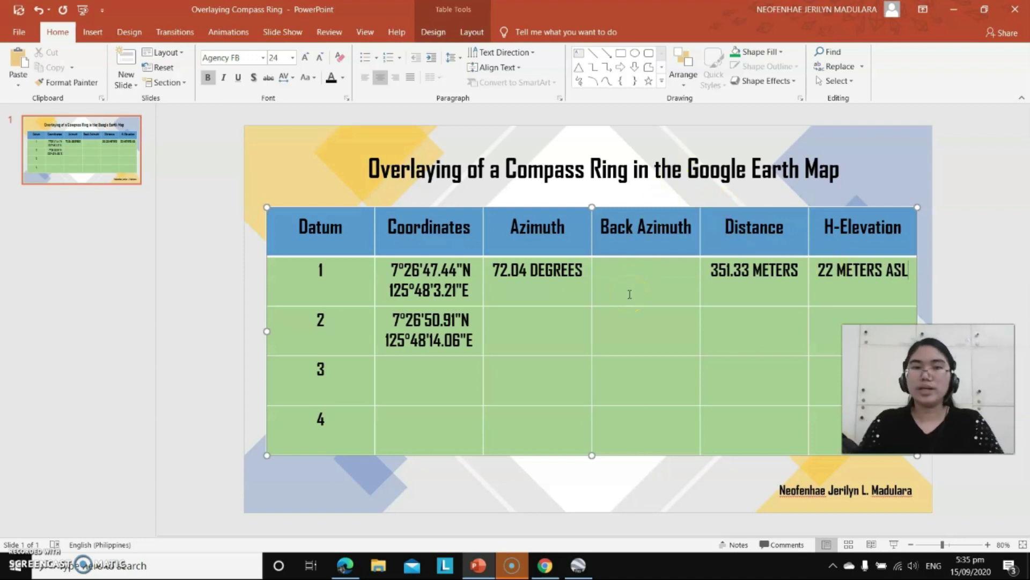
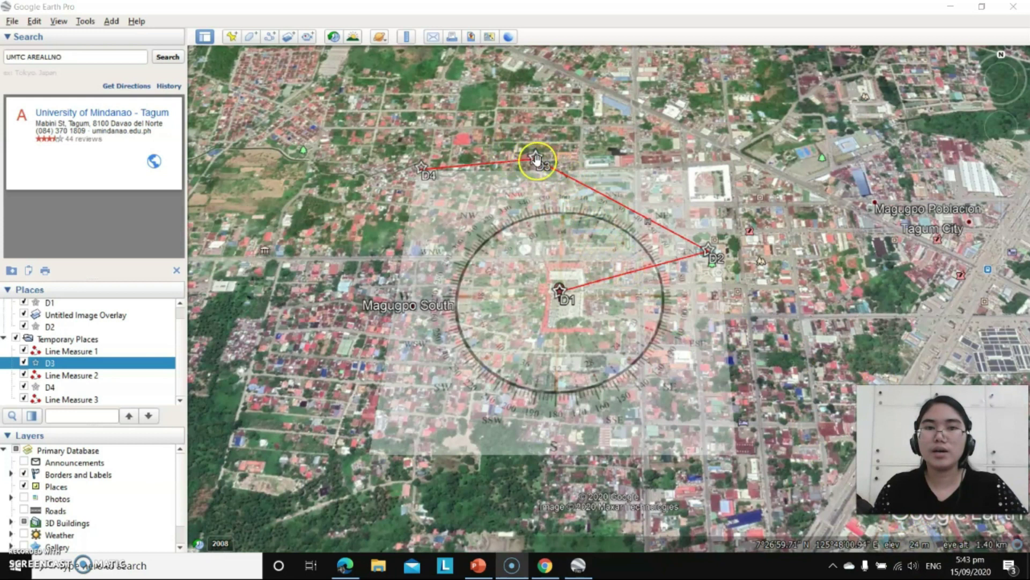
- Switch to PowerPoint and enter 24 METERS ASL as the H-Elevation for datum 3
left_click(477, 565)
left_click(827, 375)
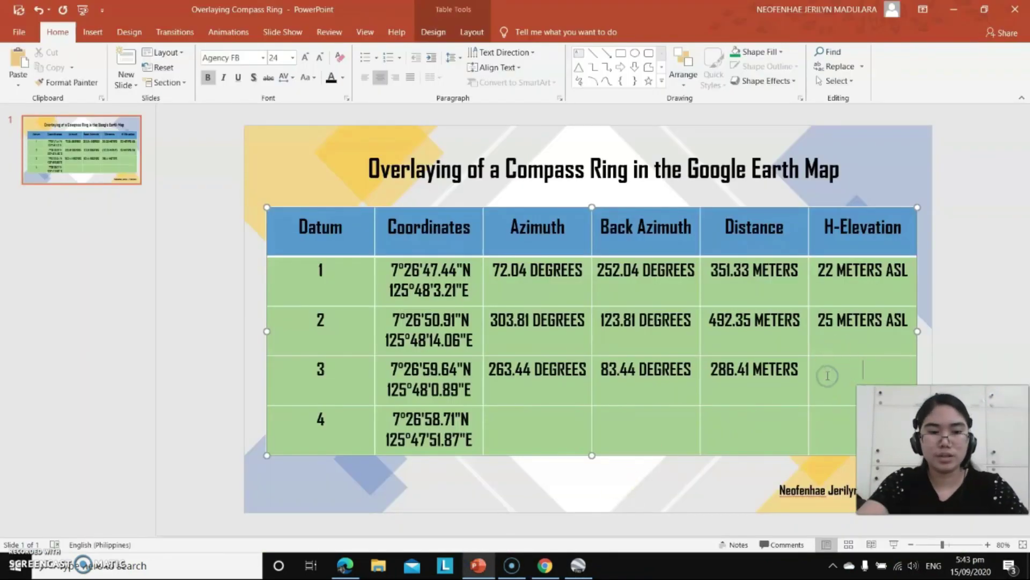
type("24 METERS AS")
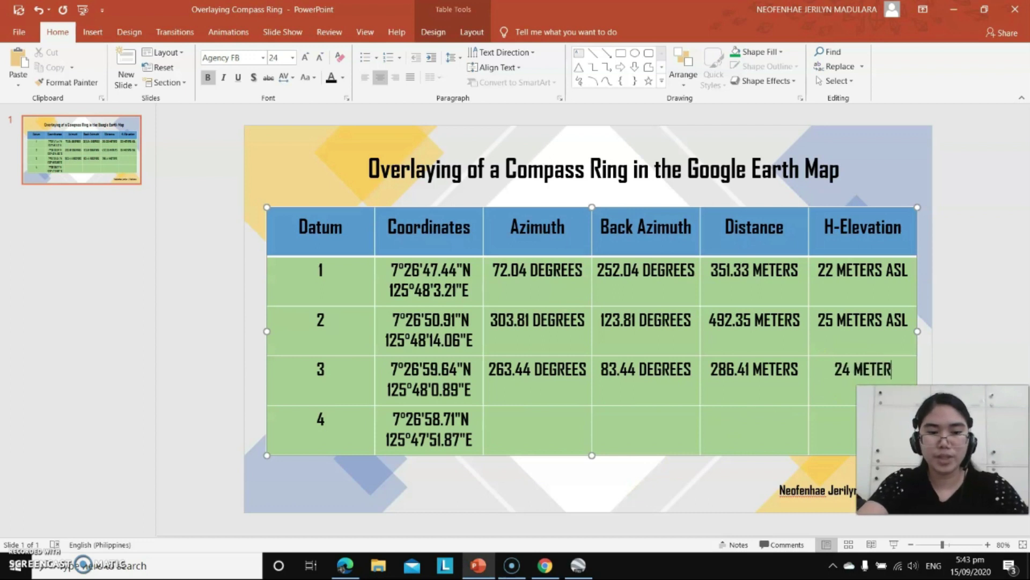
type("L")
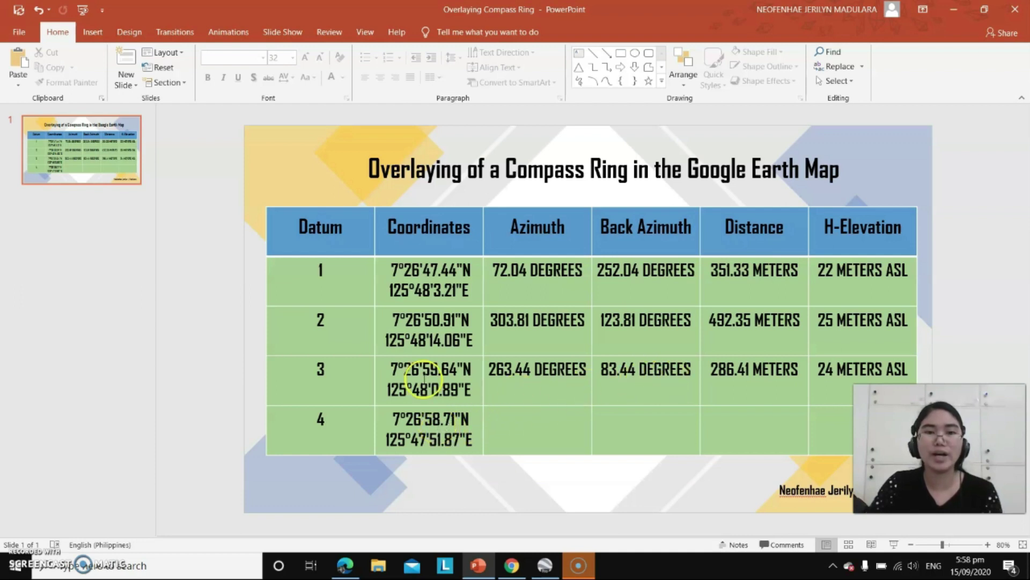
- Return to Google Earth Pro and measure a straight line in meters from placemark D4 to placemark D1 with the Ruler
left_click(544, 570)
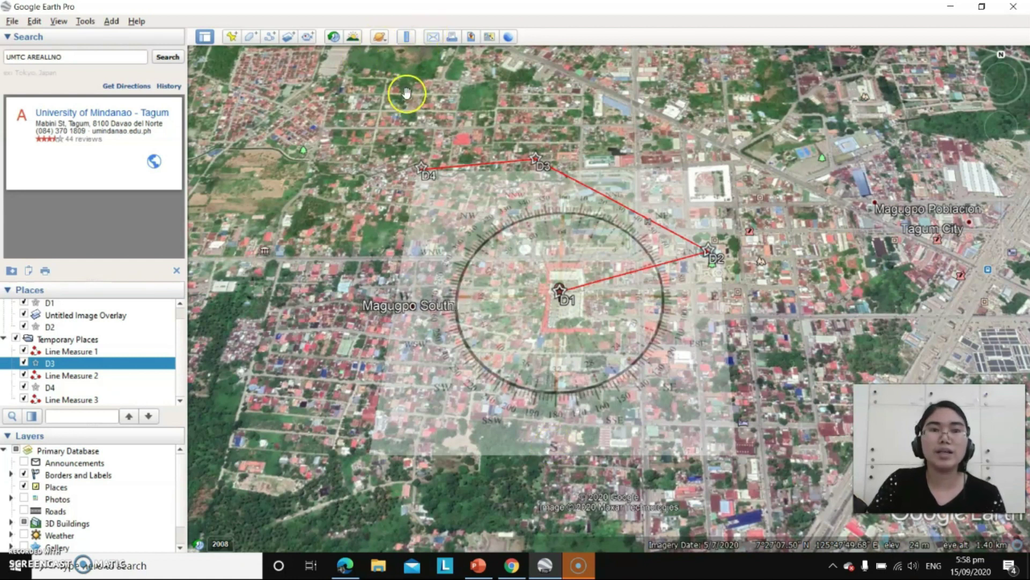
left_click(407, 36)
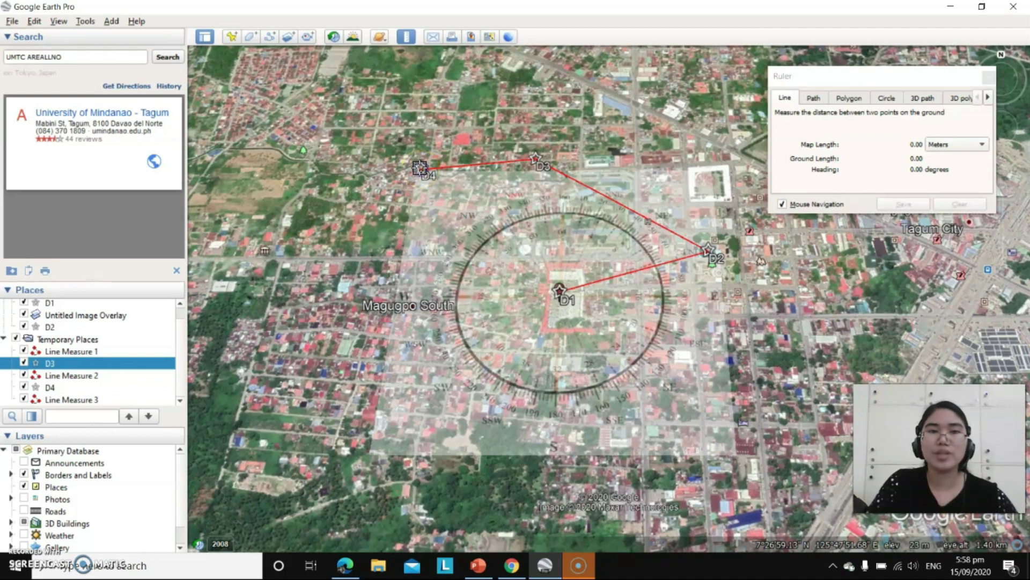
left_click(419, 168)
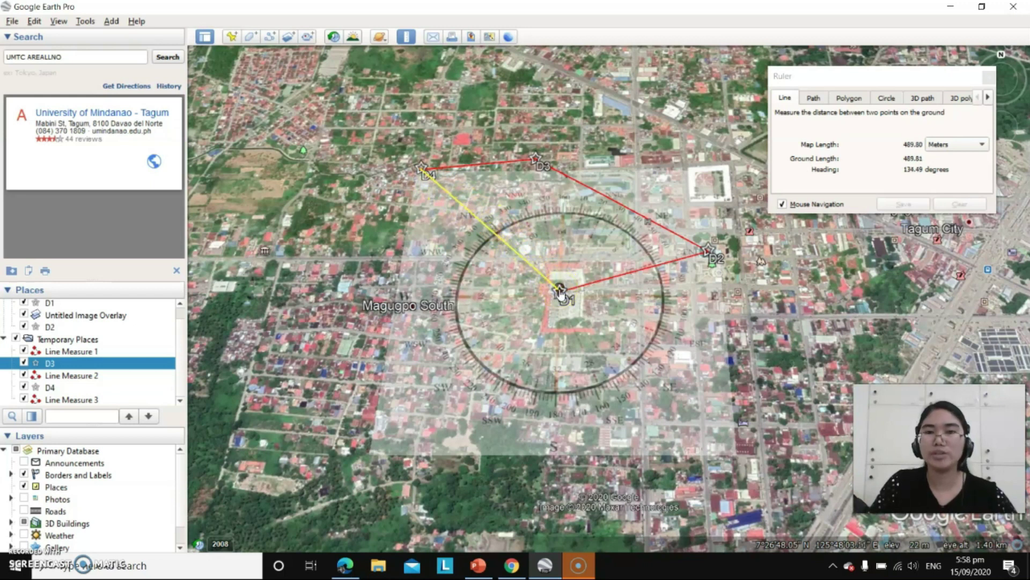
left_click(560, 293)
left_click(833, 192)
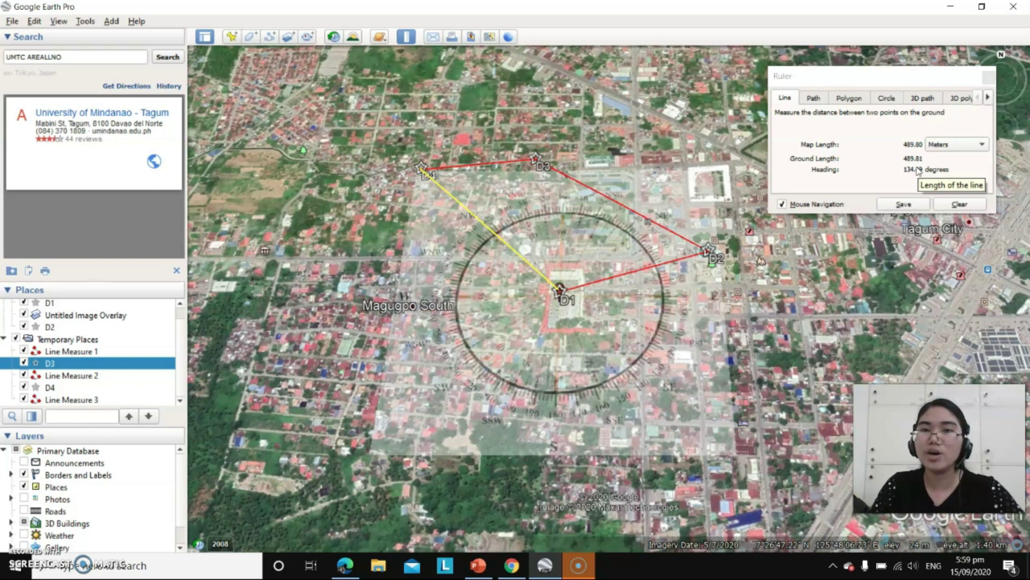
- Switch to PowerPoint and enter 489.81 meters as the Distance for datum 4
left_click(478, 565)
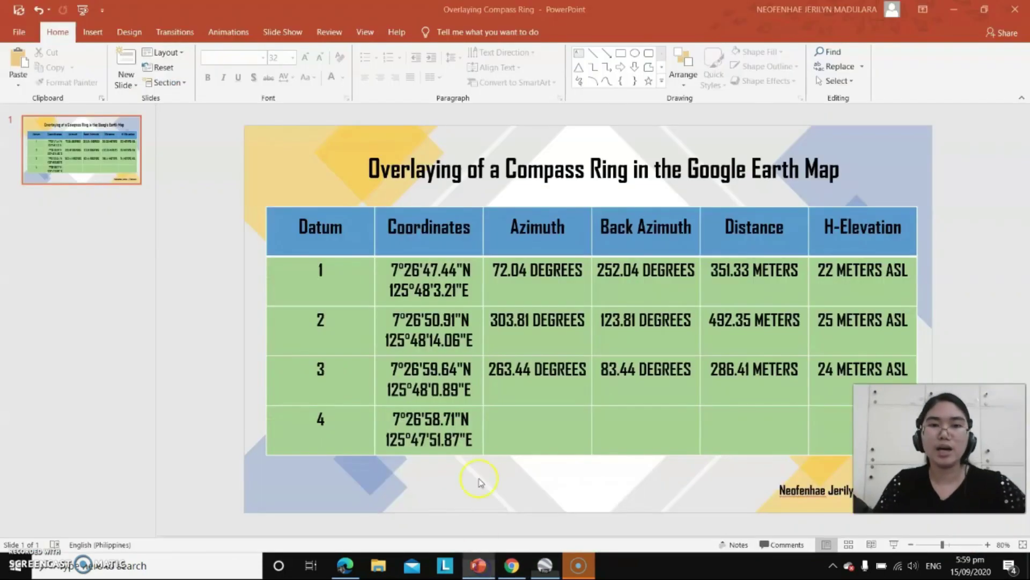
left_click(747, 423)
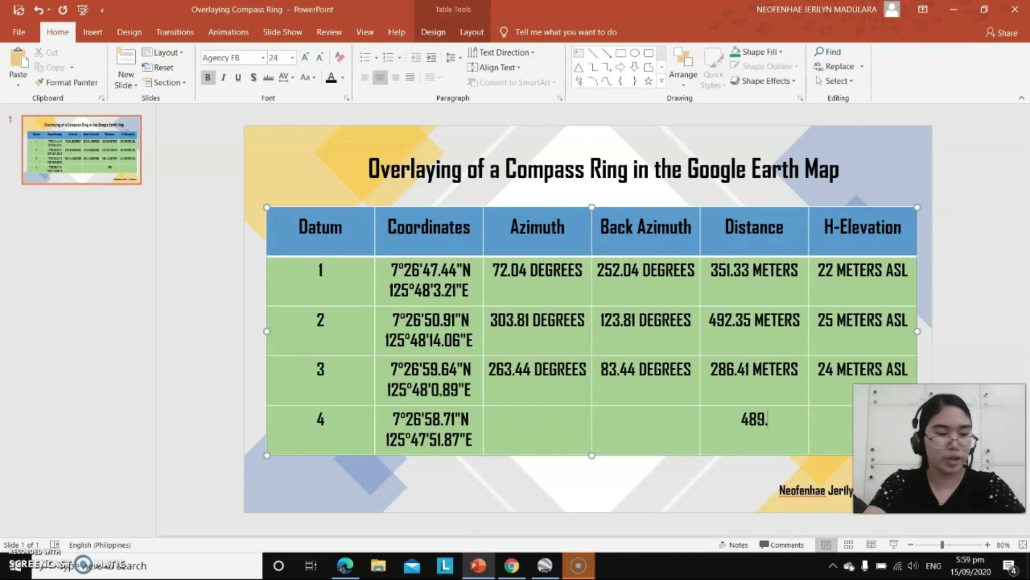
type("489.8")
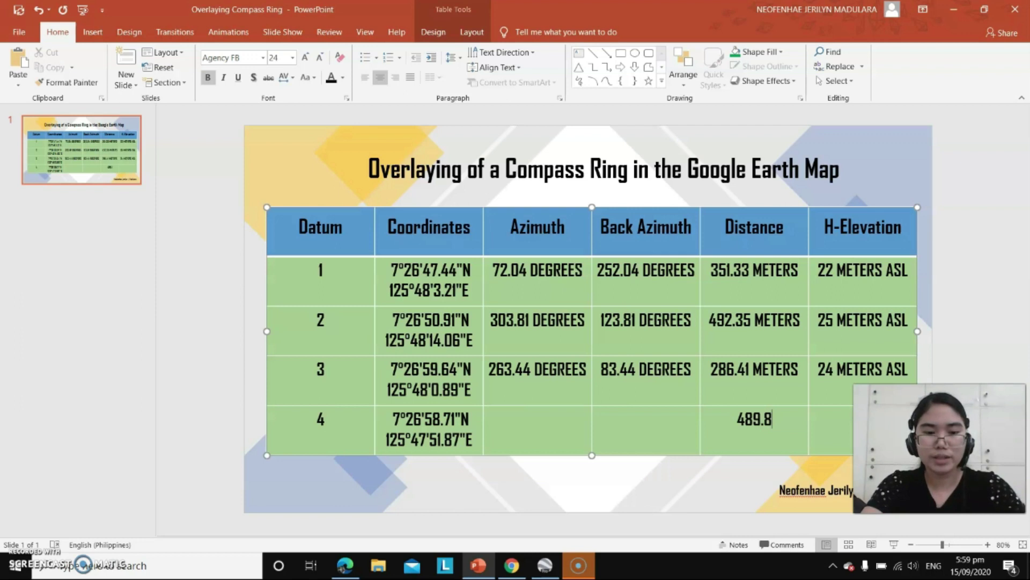
type("1 meters")
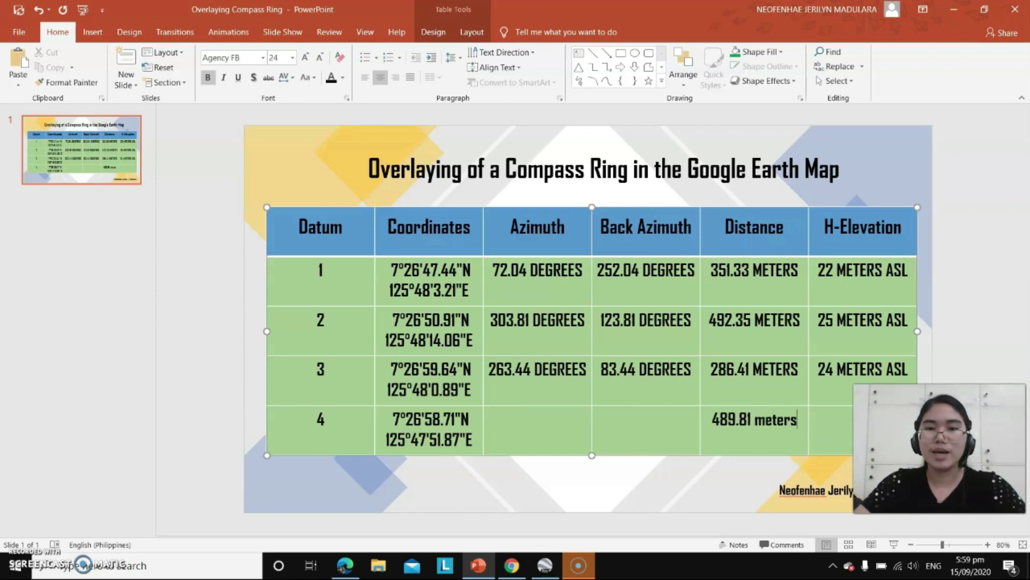
- Check the D4–D1 line's heading in Google Earth Pro and enter 134.49 degrees as datum 4's Azimuth in PowerPoint
left_click(545, 565)
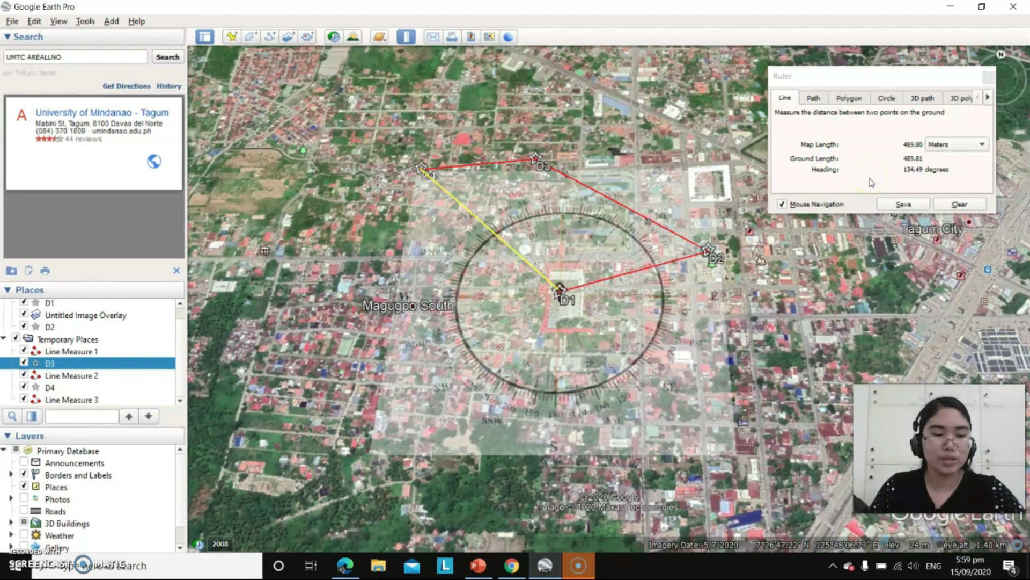
left_click(544, 566)
left_click(479, 565)
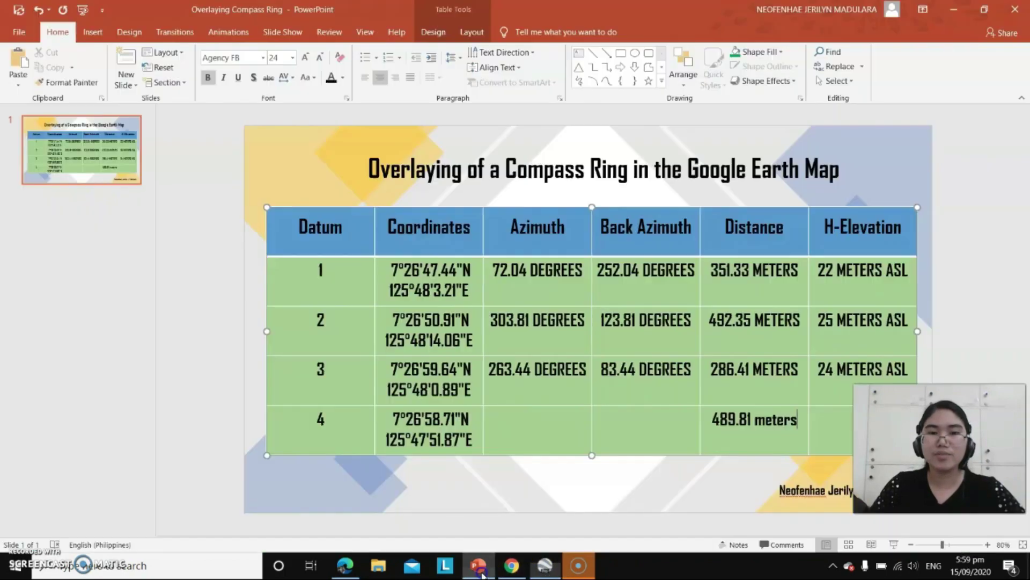
left_click(530, 438)
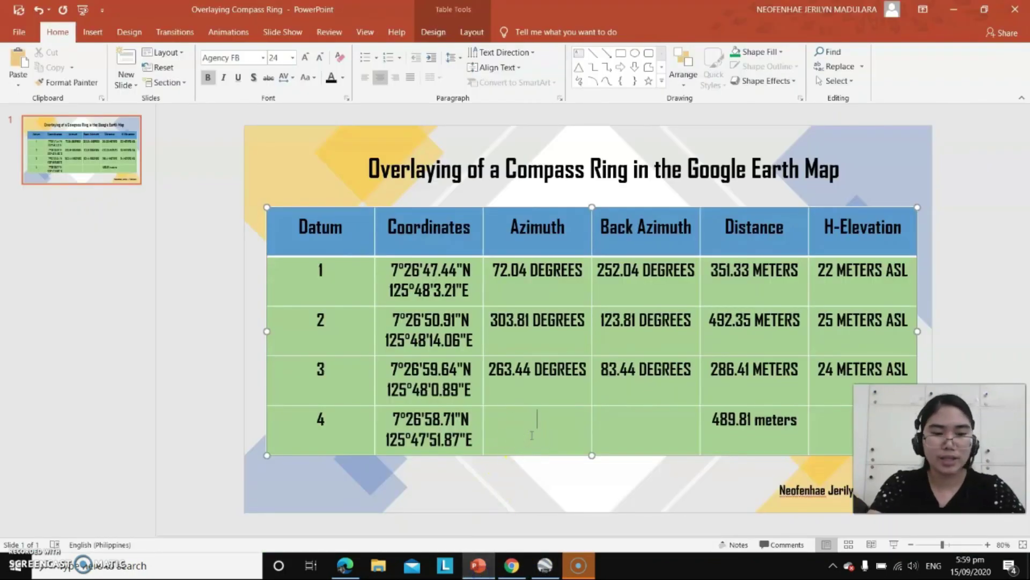
type("134.49 deg")
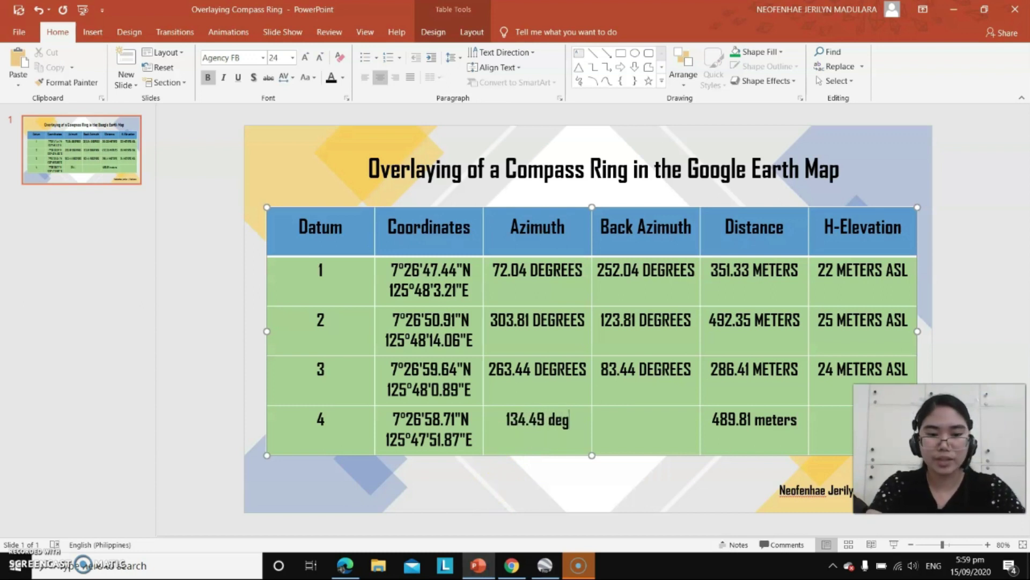
type("rees")
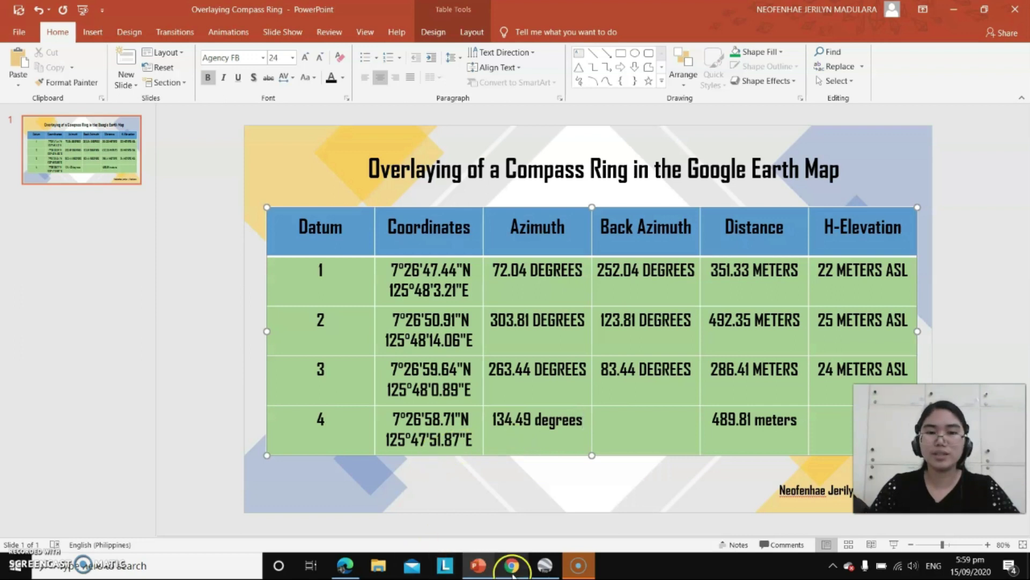
- Return to Google Earth Pro and save the ruler line between D4 and D1 as Line Measure 4
left_click(544, 565)
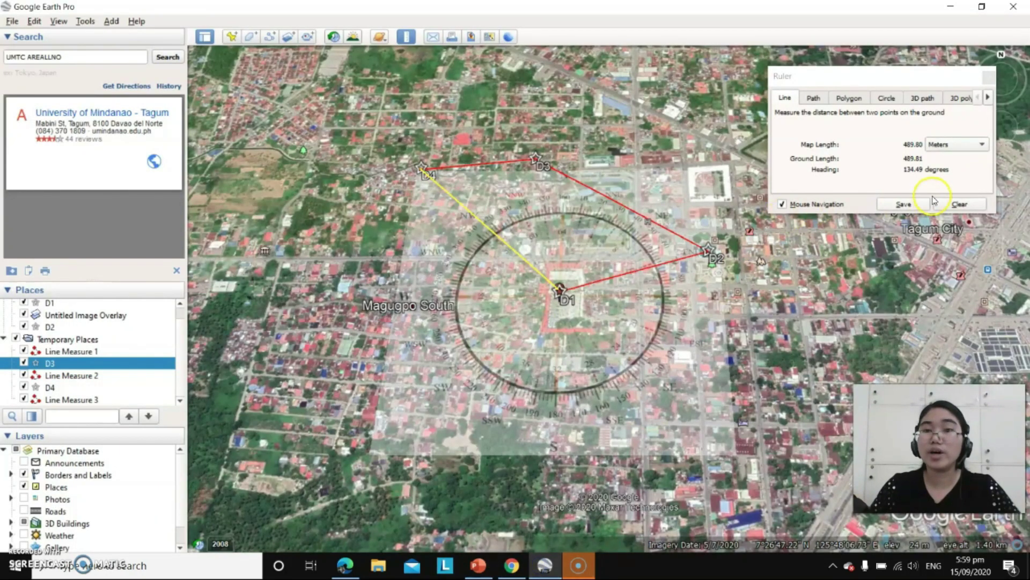
left_click(904, 204)
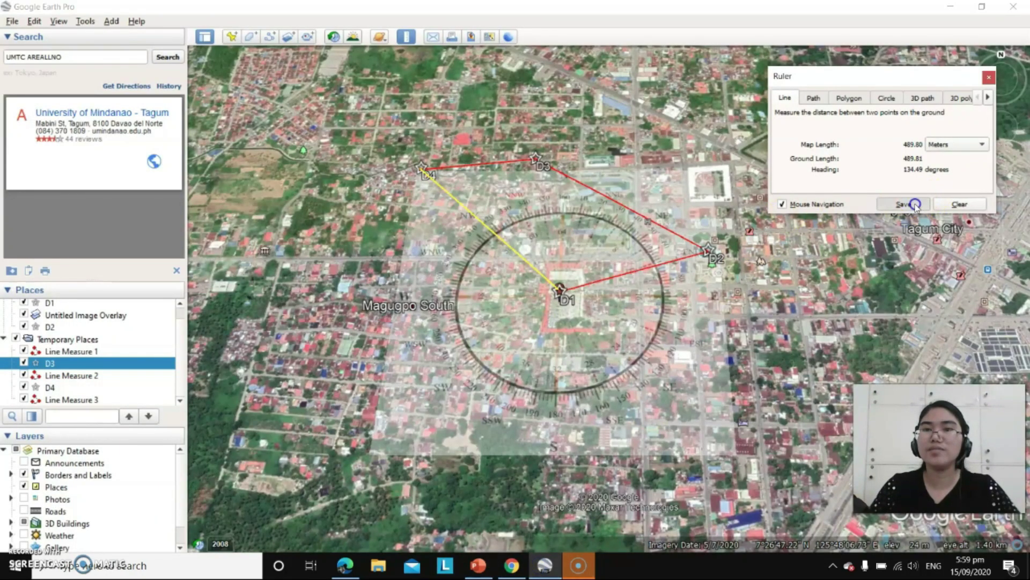
left_click(185, 99)
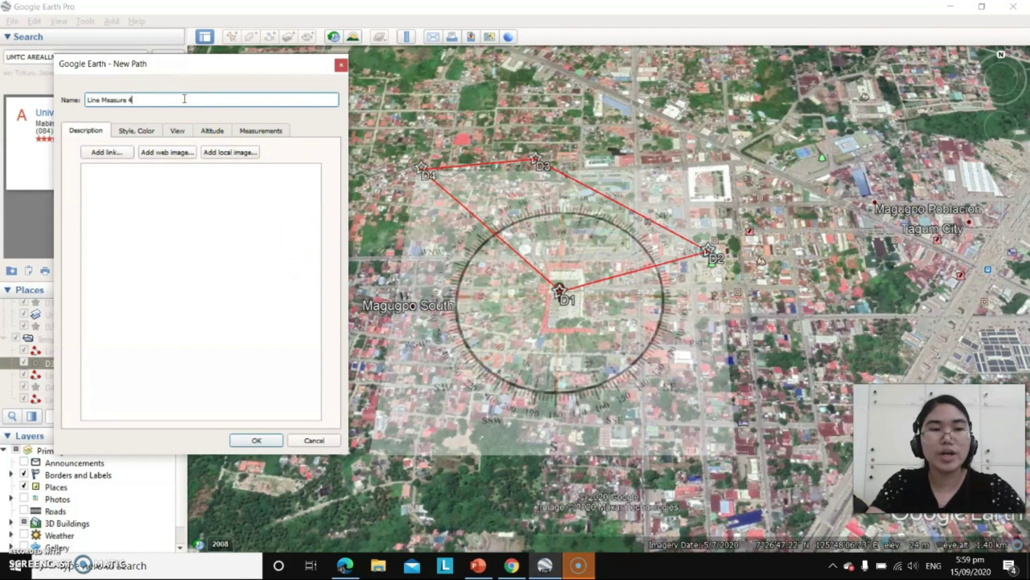
left_click(257, 440)
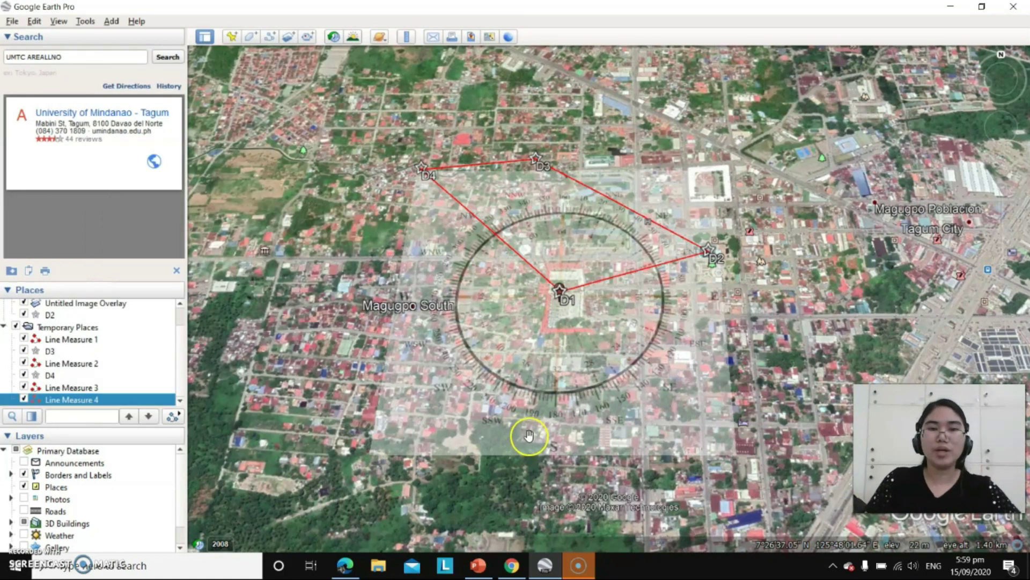
- Switch to PowerPoint and enter 314.49 degrees as the Back Azimuth for datum 4
left_click(481, 566)
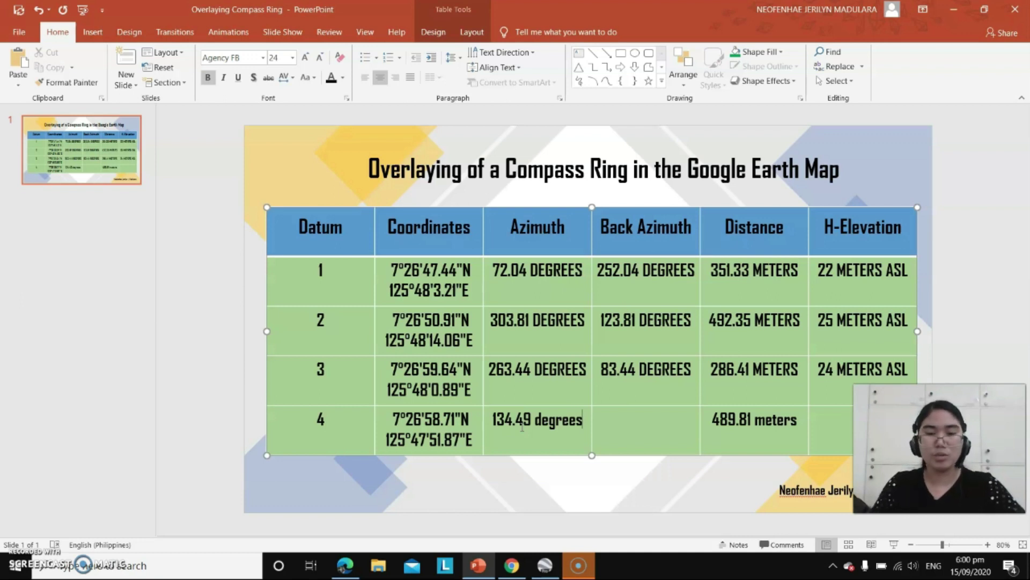
left_click(617, 429)
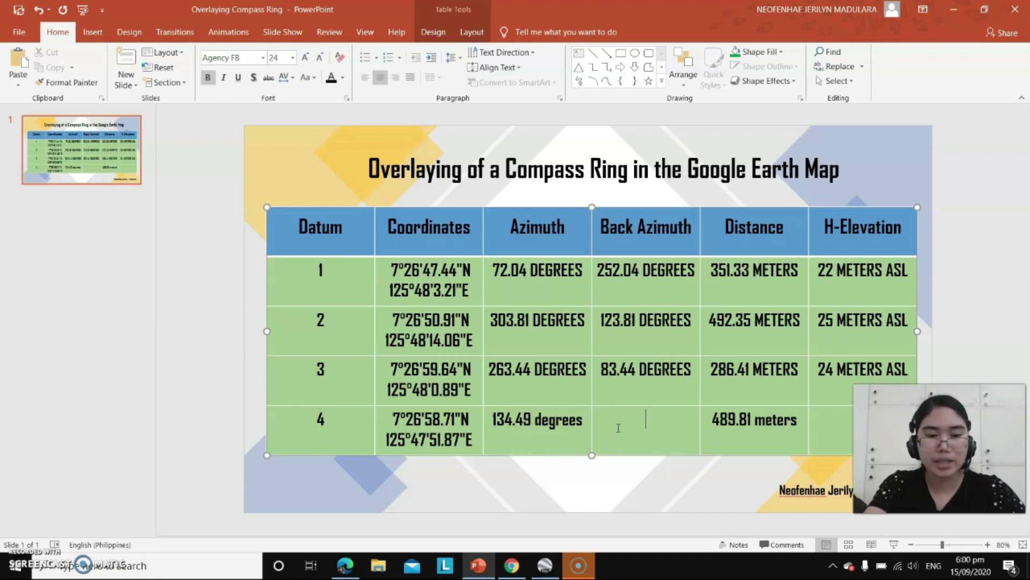
type("314.49 deg")
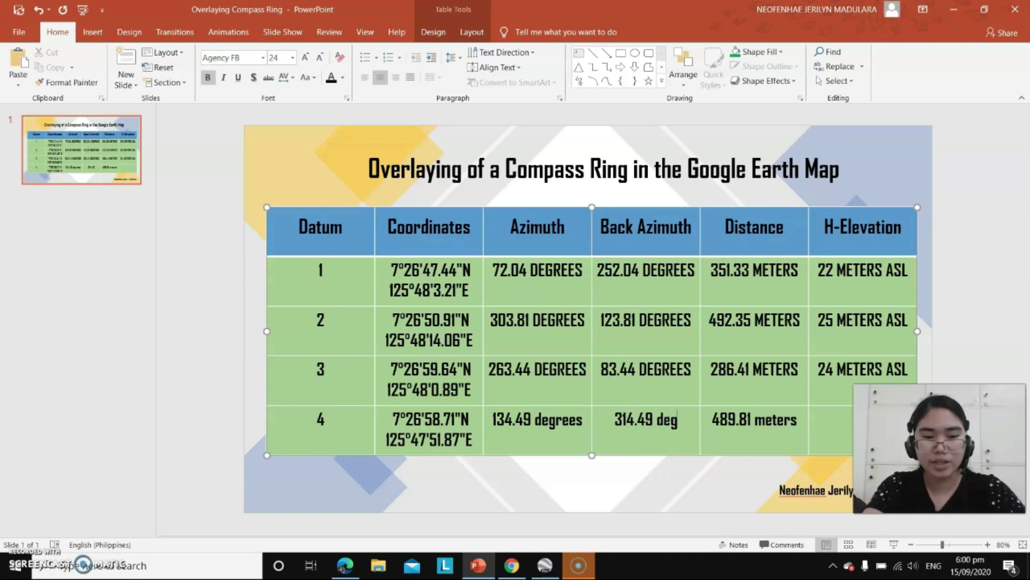
type("rees")
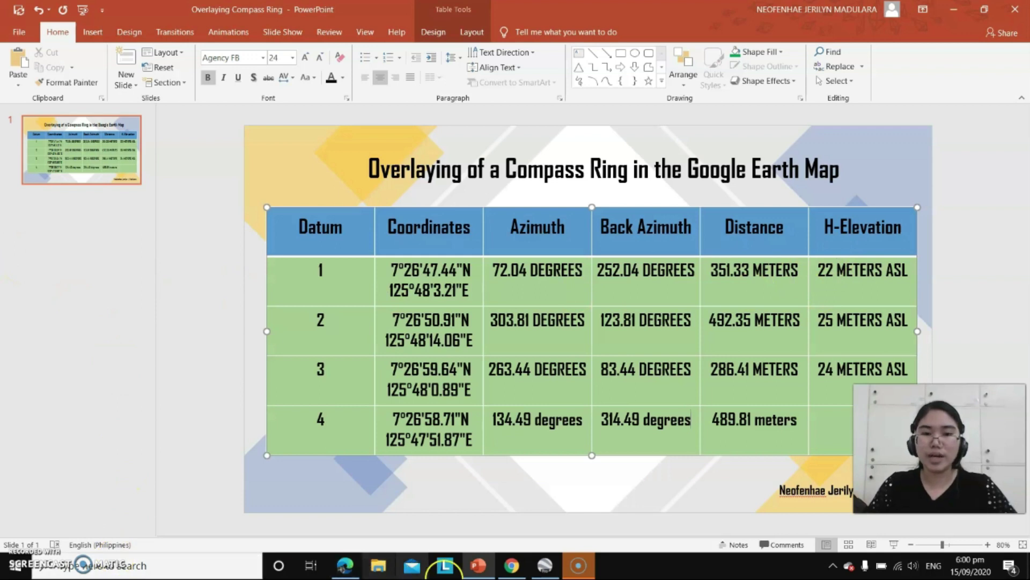
- Check D4's elevation in Google Earth Pro and enter 23 meters ASL as datum 4's H-Elevation in PowerPoint
left_click(545, 565)
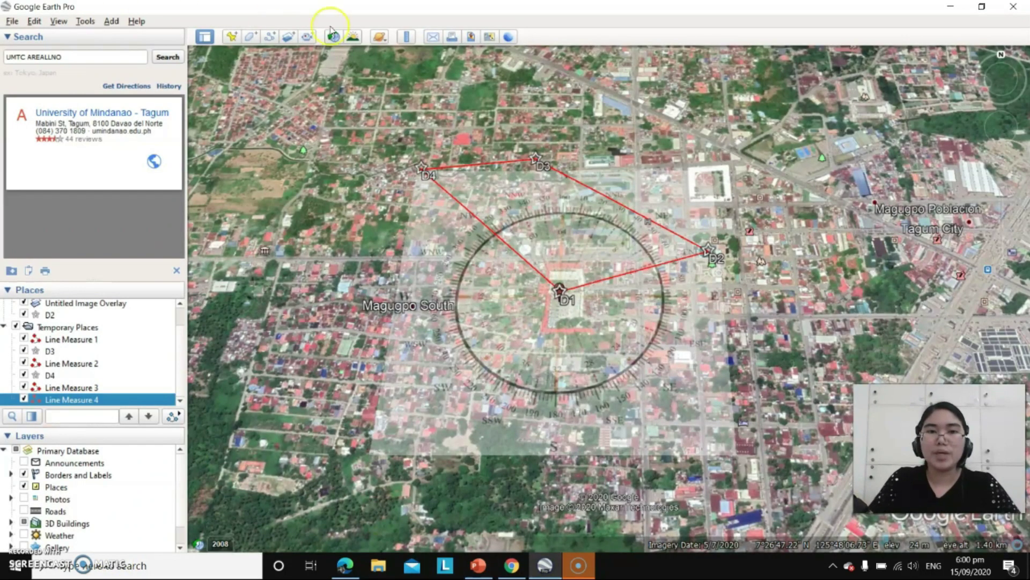
left_click(422, 169)
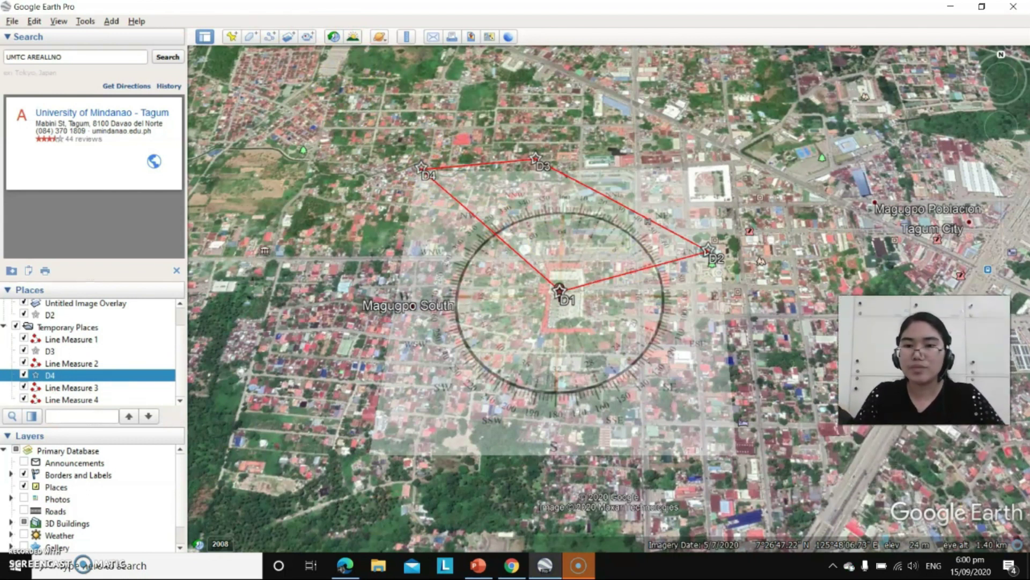
left_click(981, 553)
left_click(943, 551)
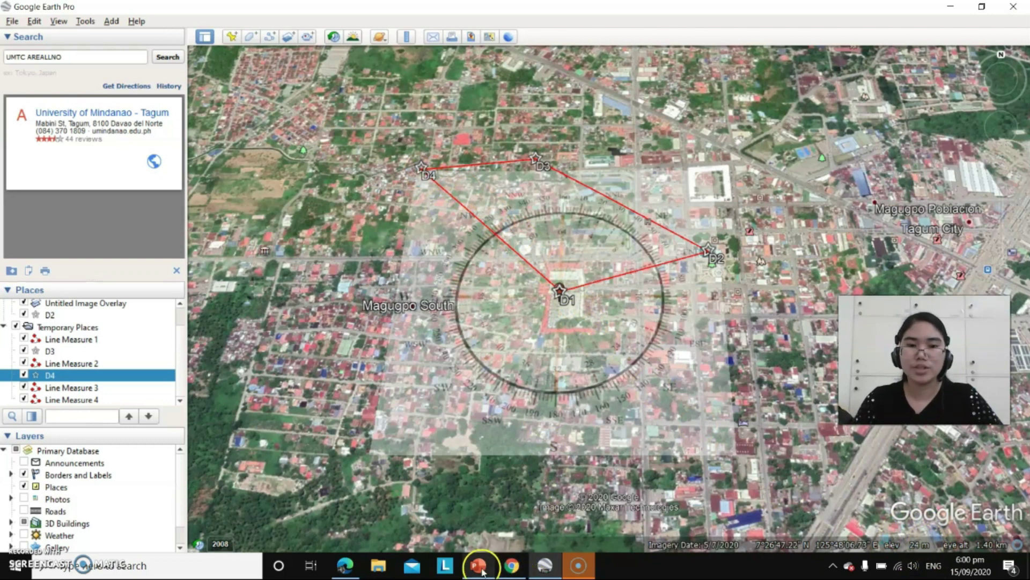
key("alt+Tab")
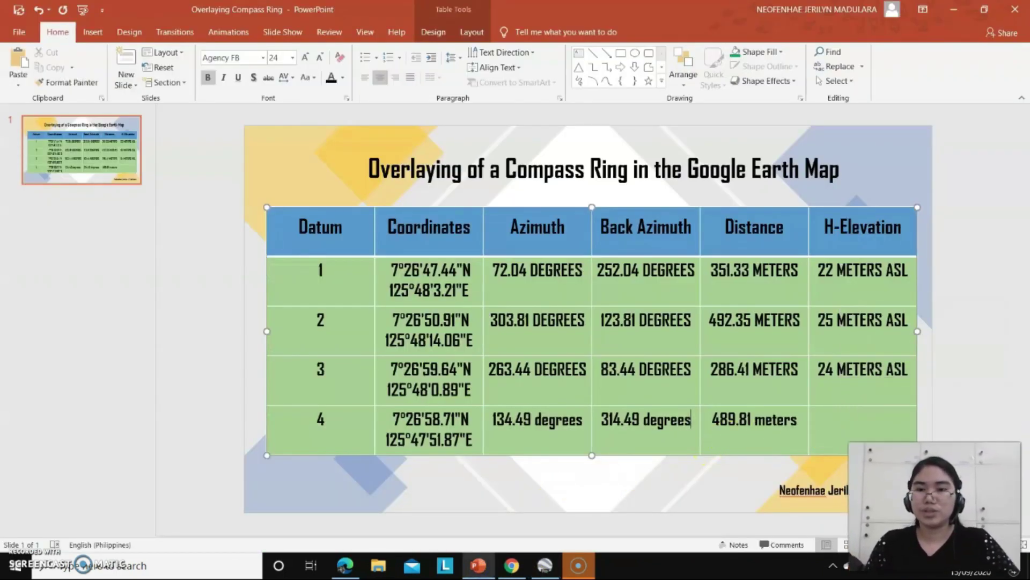
left_click(853, 424)
type("23")
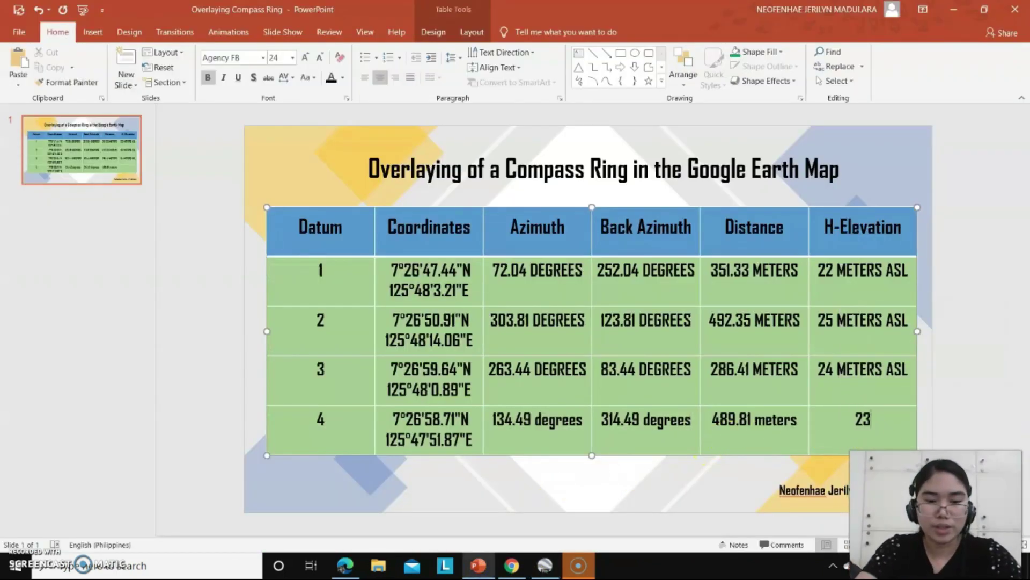
type(" meters")
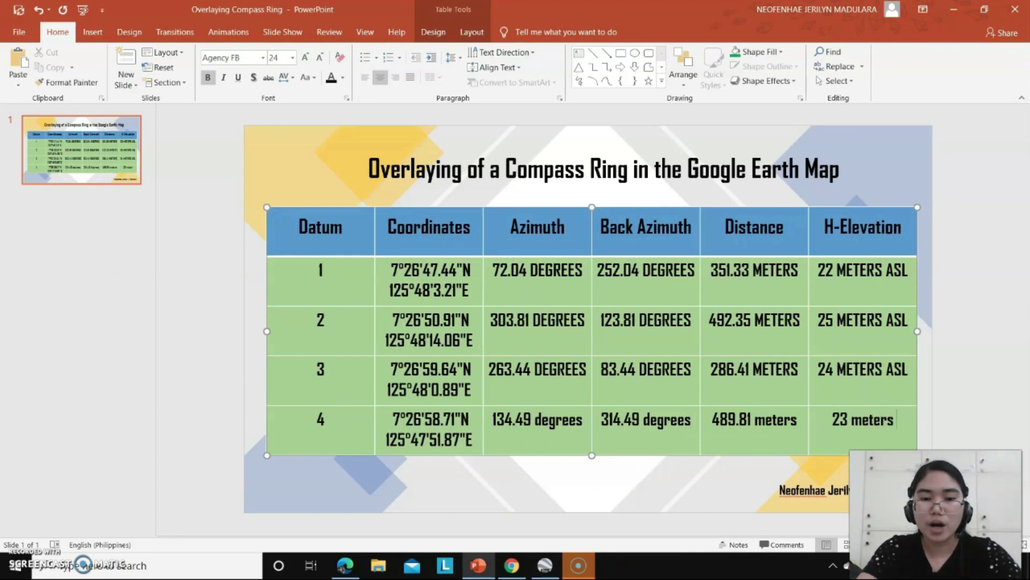
type(" as")
key("BackSpace")
key("BackSpace")
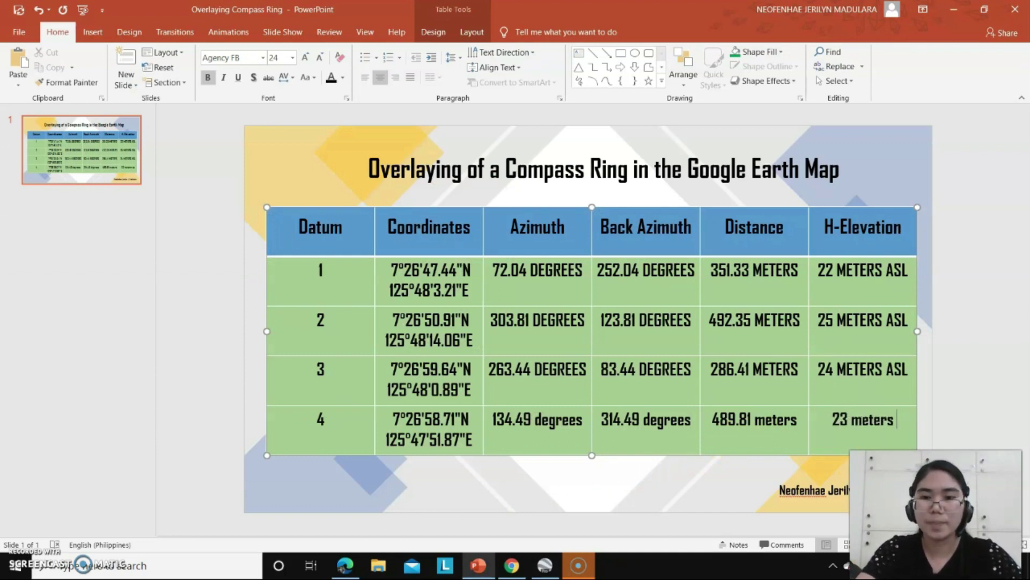
key("Caps_Lock")
type("ASL")
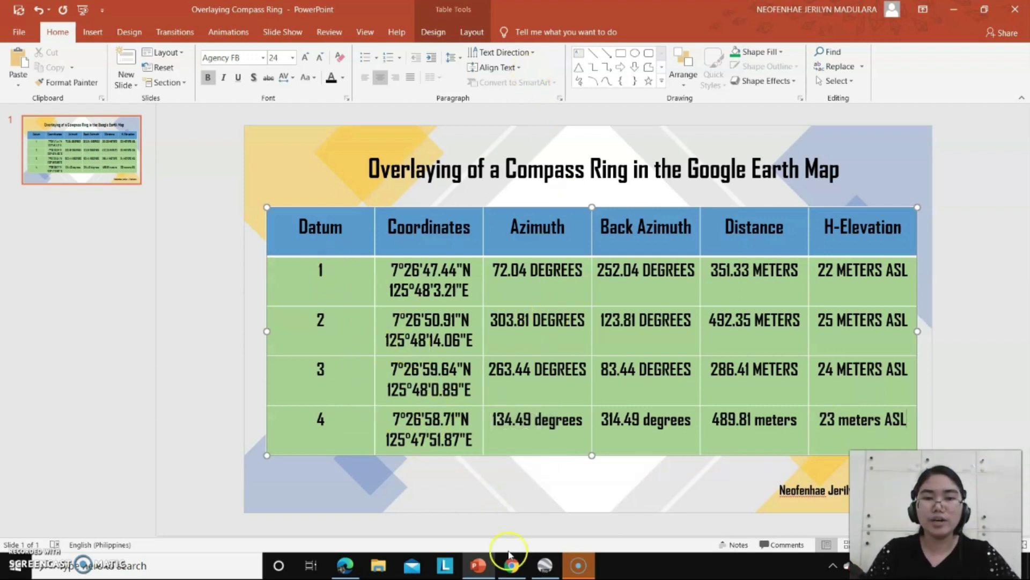
- Return to Google Earth Pro, open the compass image overlay for editing and move its center from D1 onto D2
left_click(544, 565)
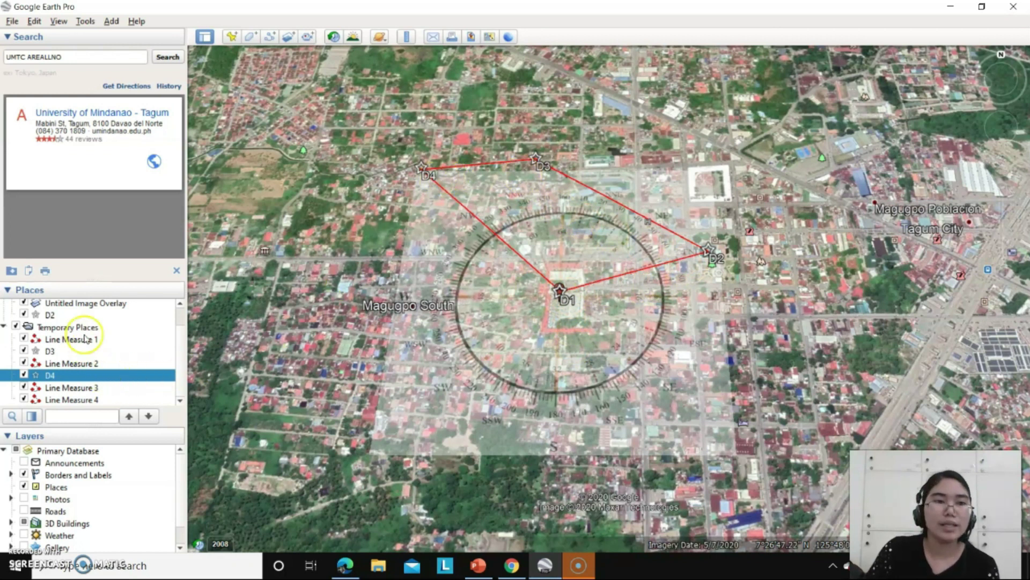
scroll(115, 339, "up", 1)
left_click(108, 329)
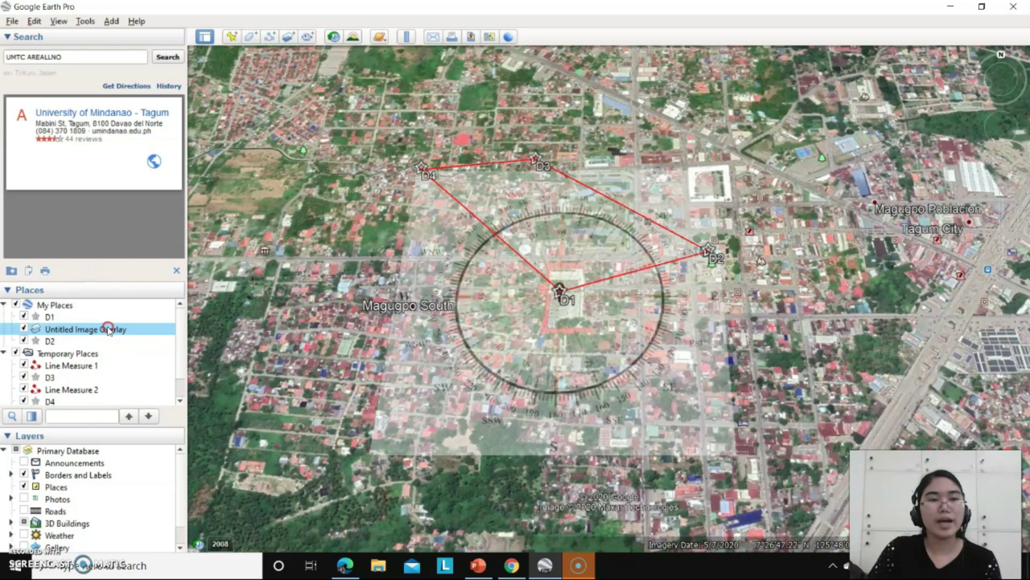
right_click(108, 330)
left_click(155, 481)
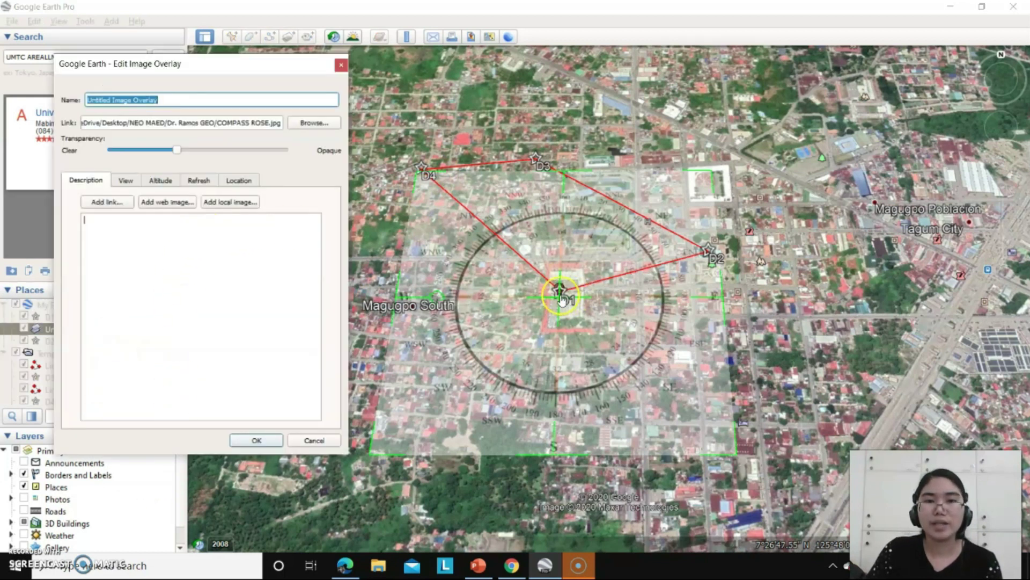
left_click_drag(559, 296, 709, 255)
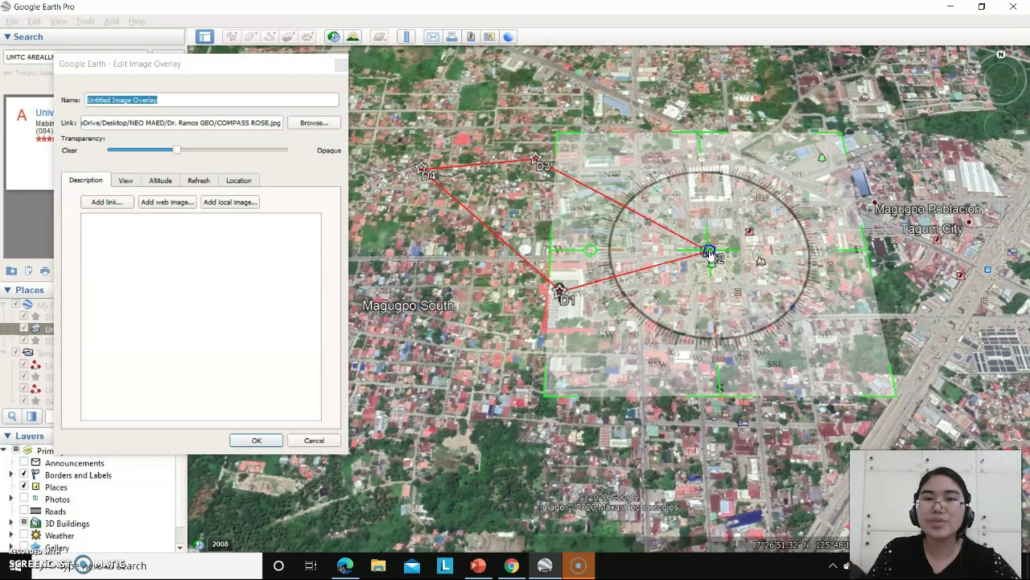
- Examine the compass ring around D2 and compare its bearings with the azimuths in the PowerPoint table
left_click(589, 300)
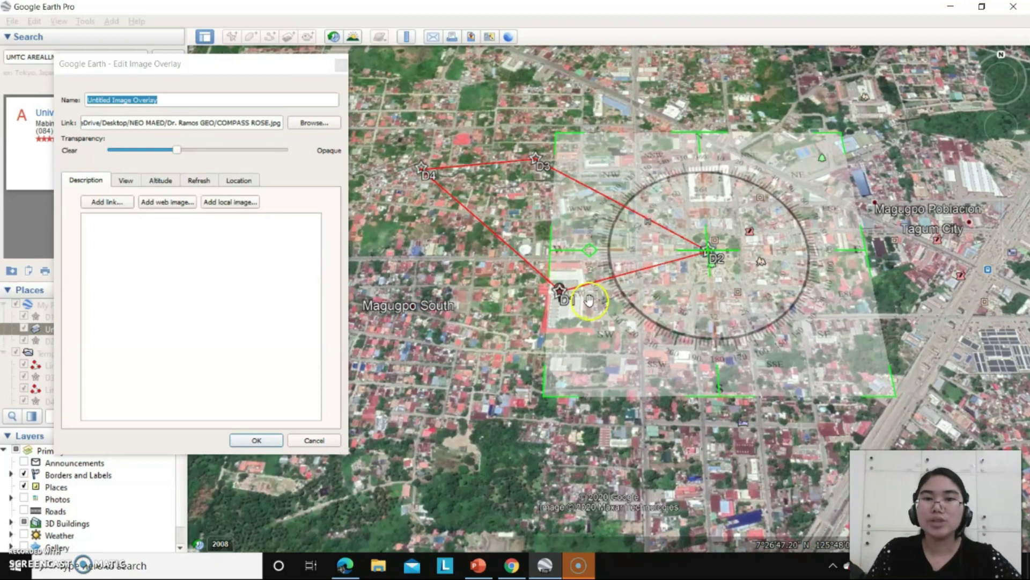
scroll(696, 274, "up", 5)
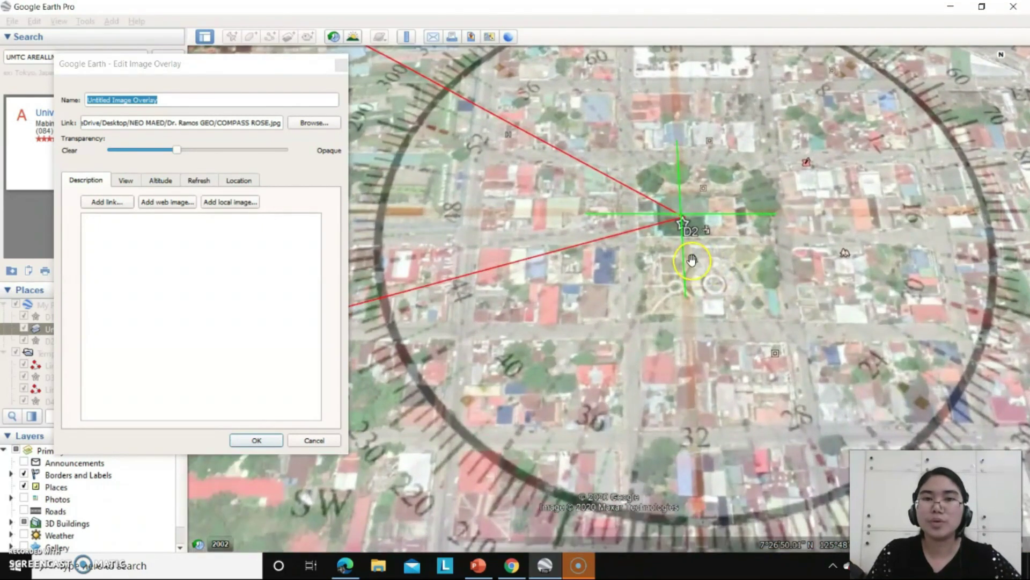
scroll(684, 283, "down", 5)
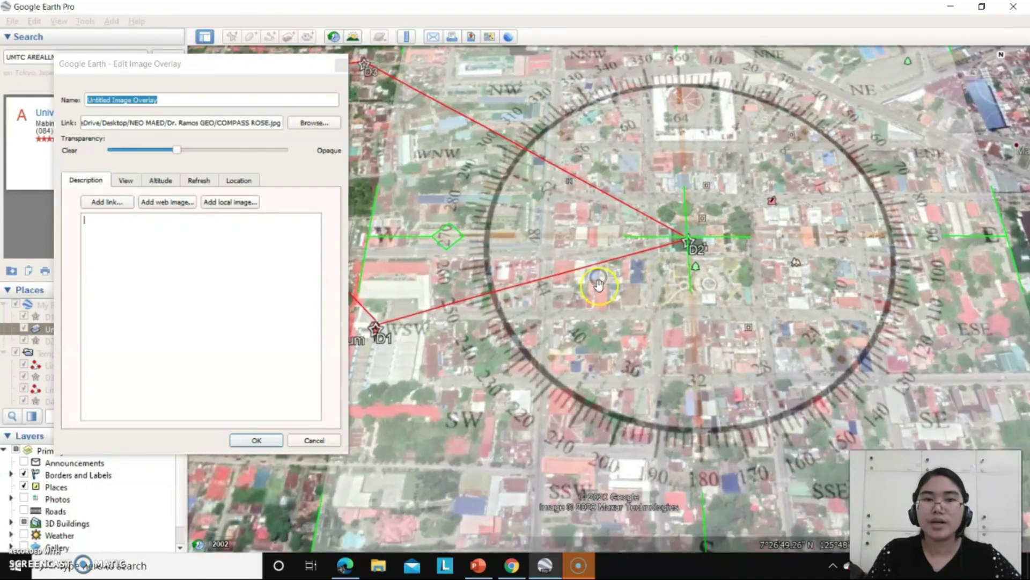
scroll(703, 276, "down", 3)
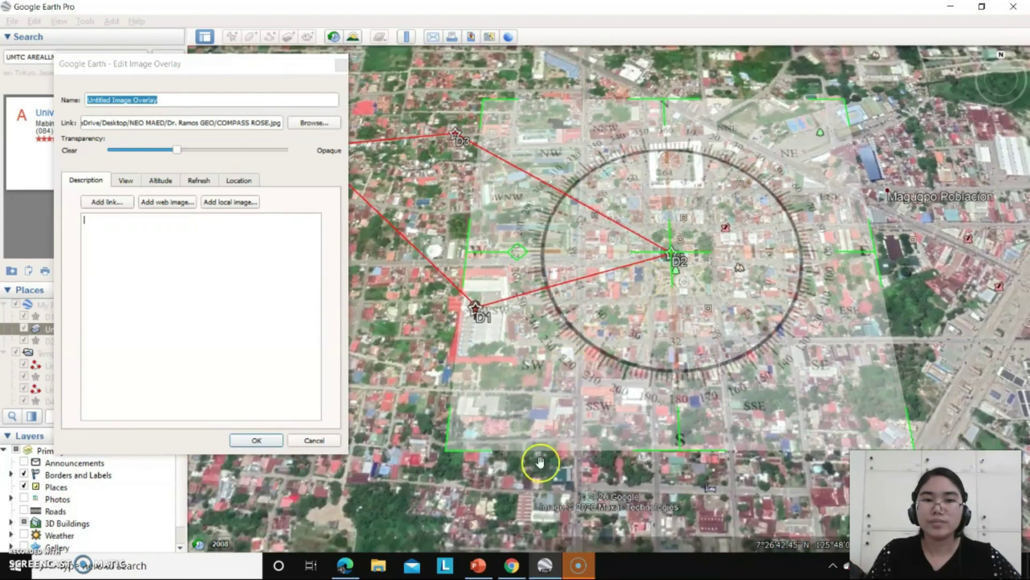
left_click(479, 567)
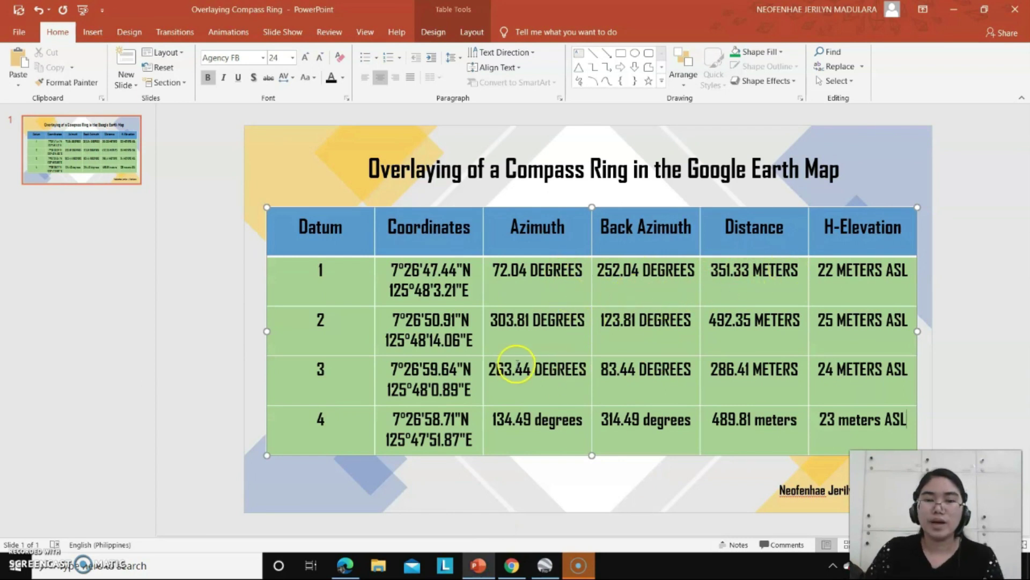
left_click(546, 564)
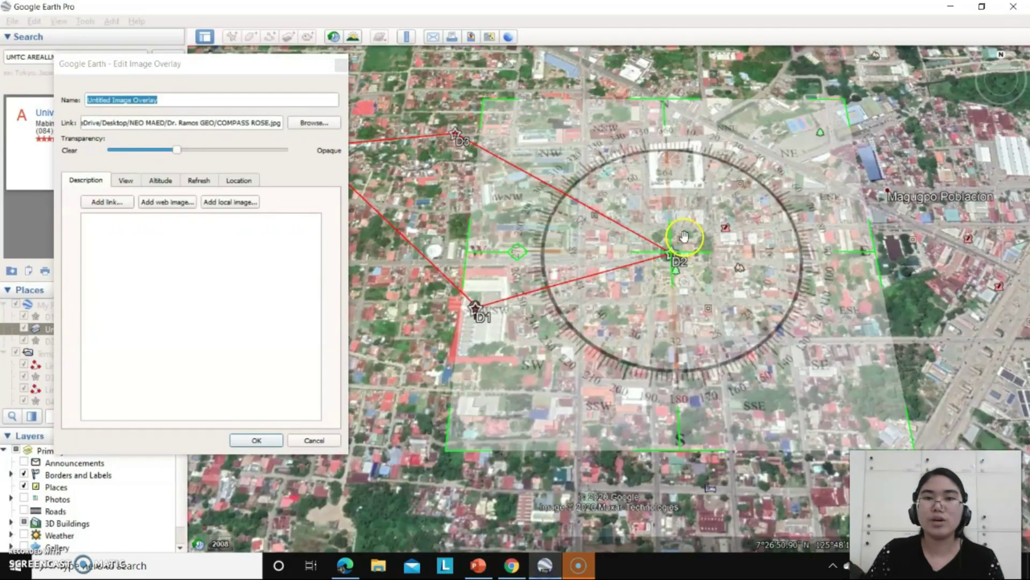
- Move the compass overlay's center back onto D1 and save the overlay's position
scroll(639, 288, "down", 3)
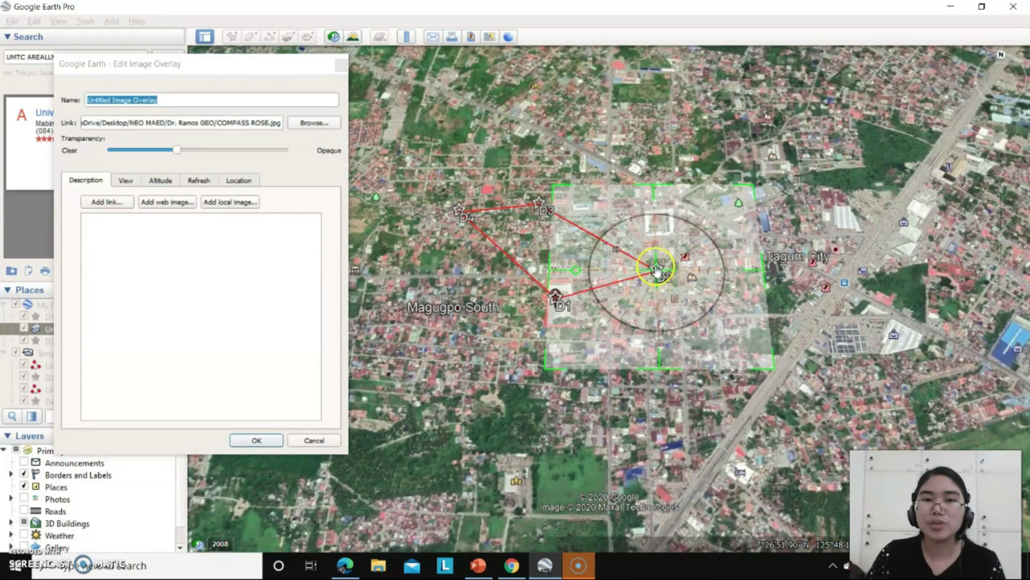
left_click_drag(656, 267, 555, 296)
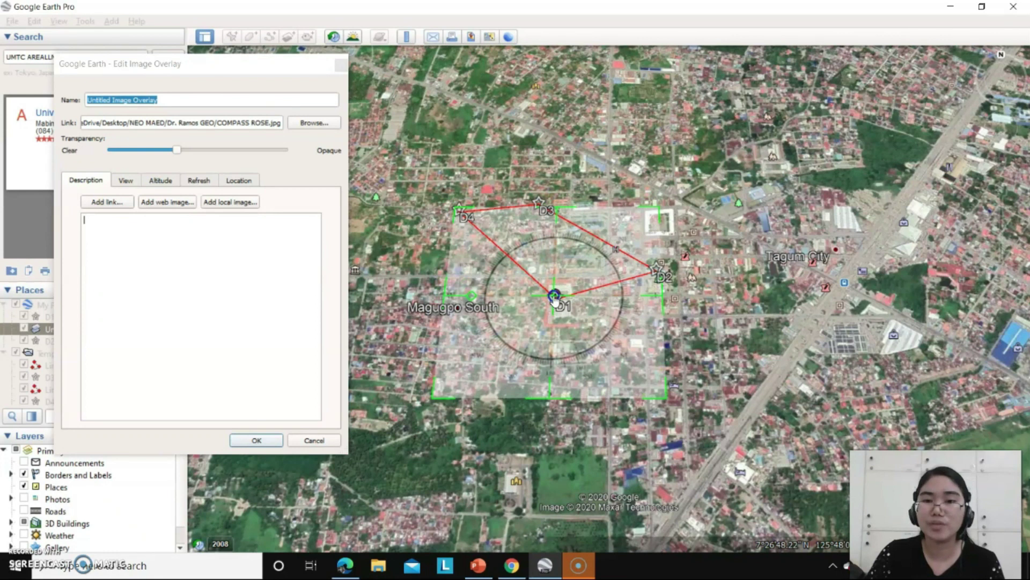
left_click_drag(556, 298, 557, 299)
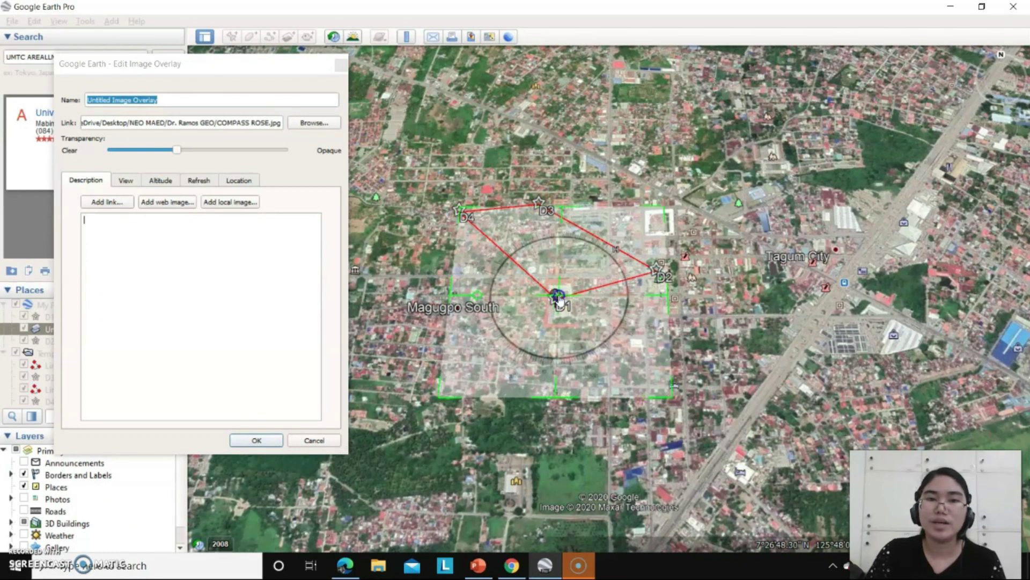
left_click(266, 417)
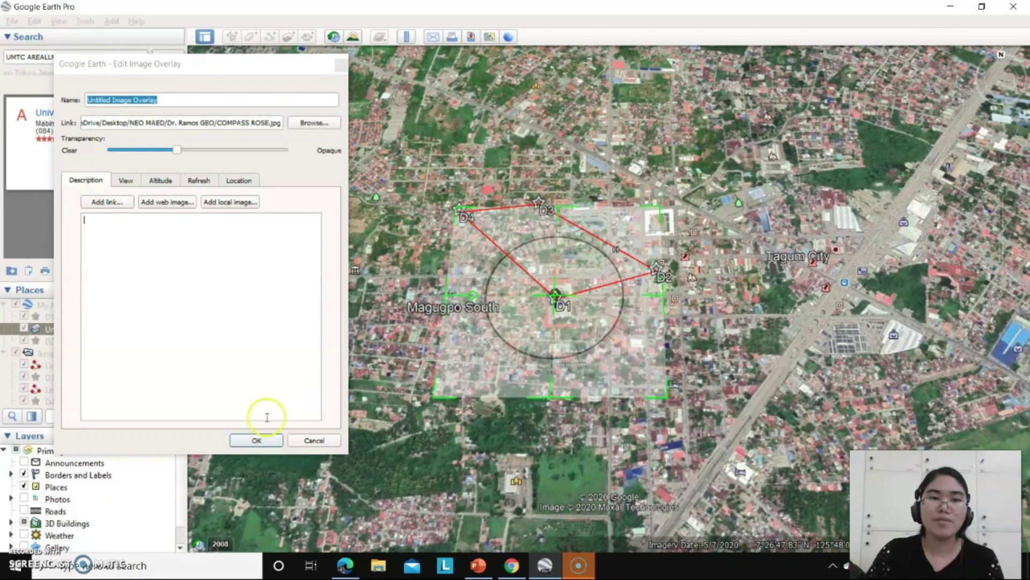
left_click(256, 441)
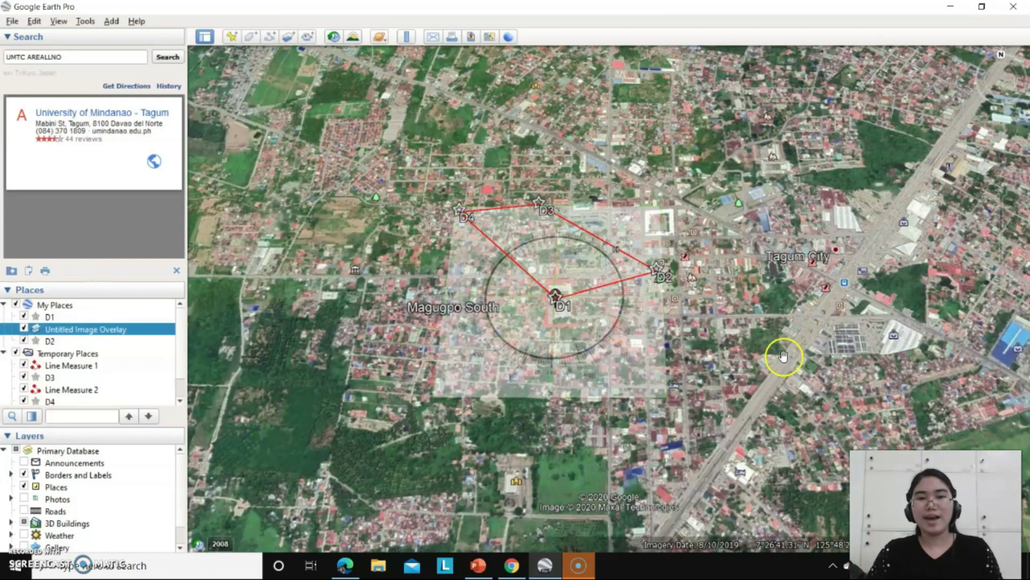
- Look over the compass ring and the lines joining the four datums, and switch to PowerPoint to review the table
scroll(741, 370, "up", 3)
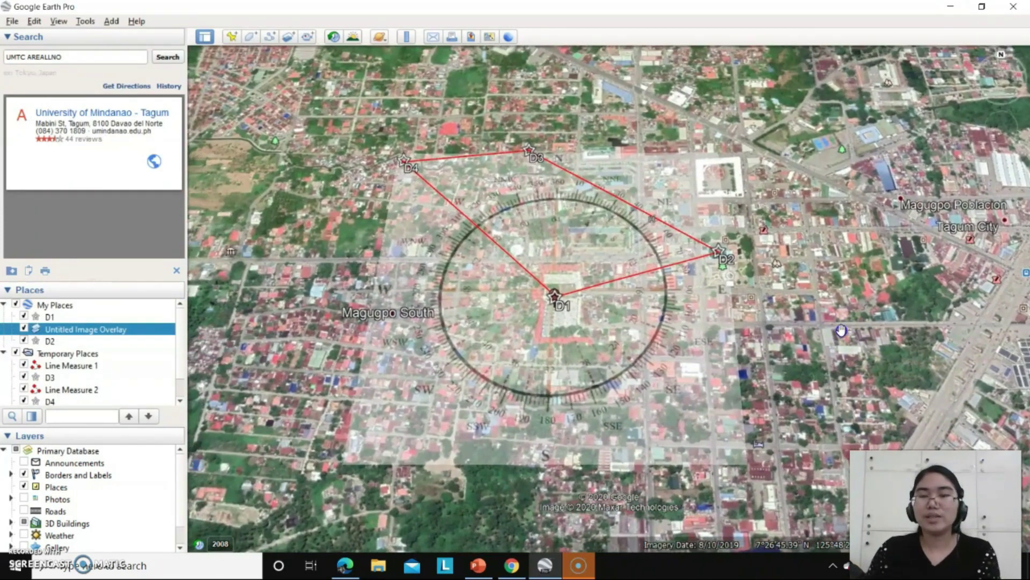
left_click(813, 322)
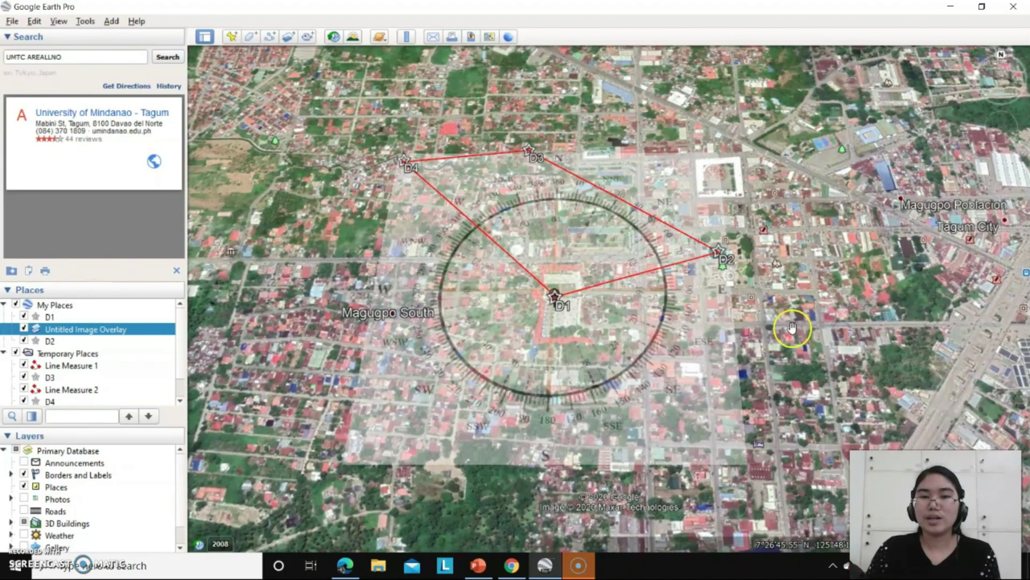
scroll(813, 322, "down", 1)
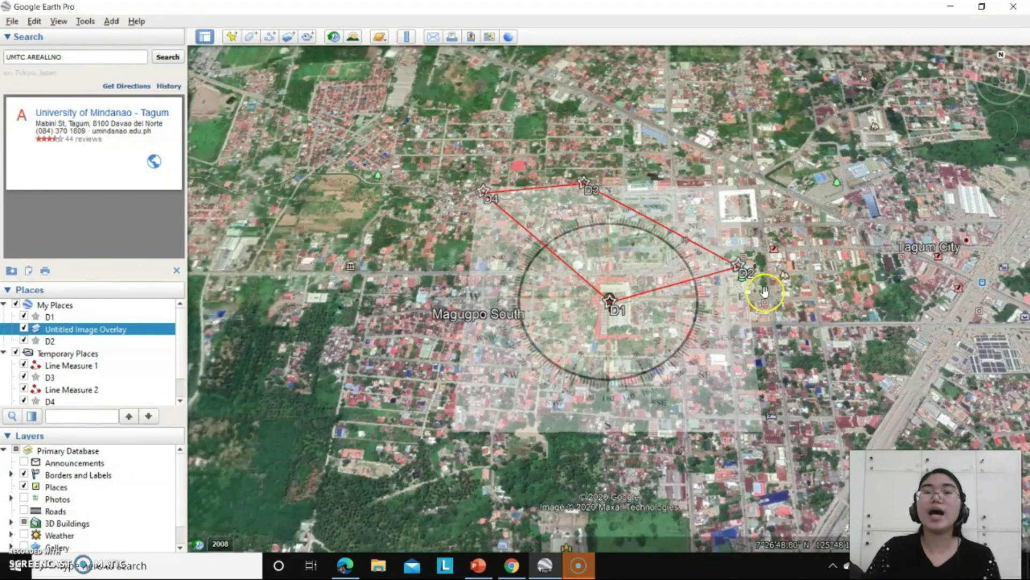
left_click(512, 565)
left_click(477, 565)
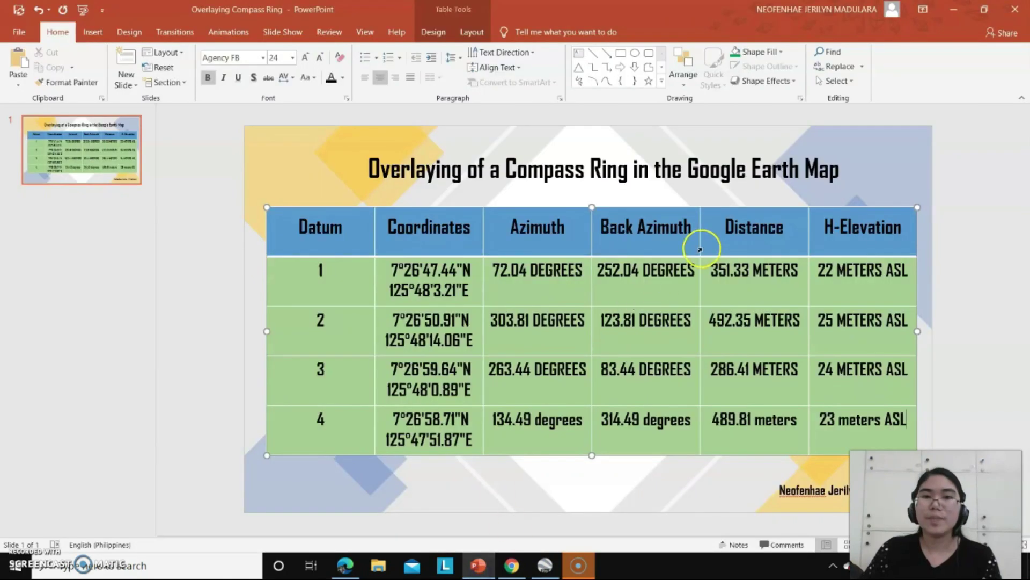